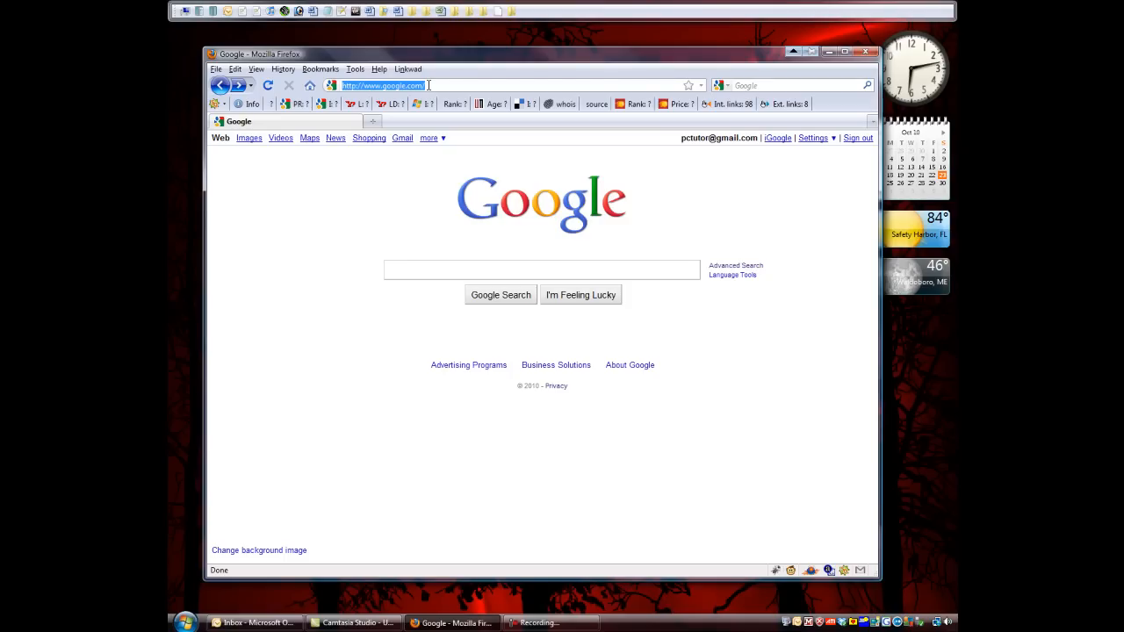
Open the Microsoft Security Essentials page at microsoft.com/security_essentials
text(micros)
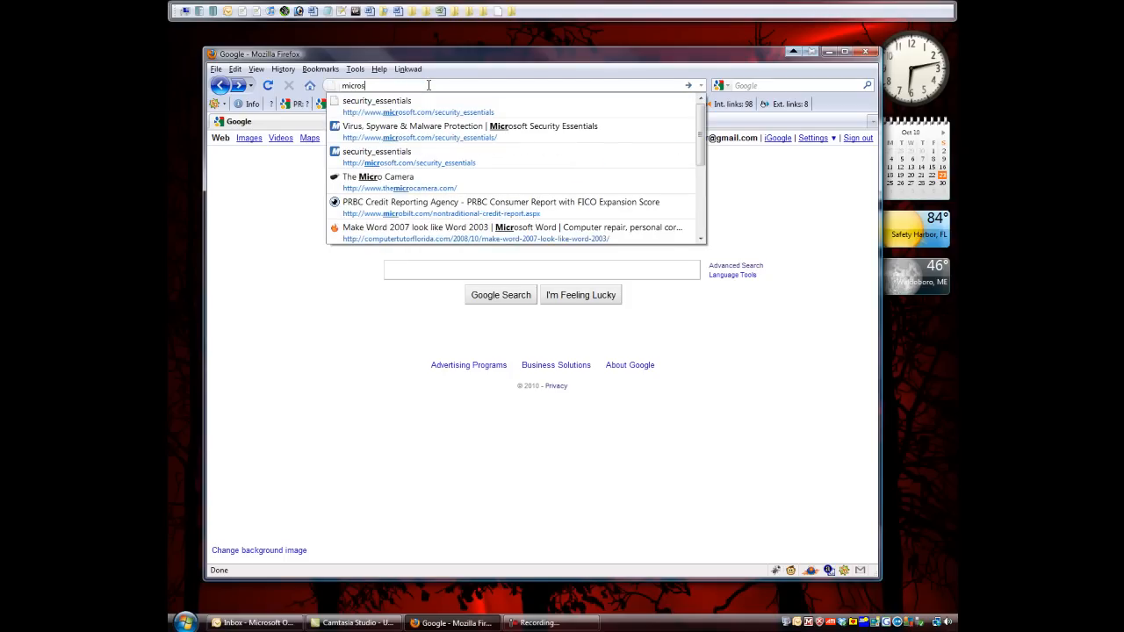
text(oft.com/s)
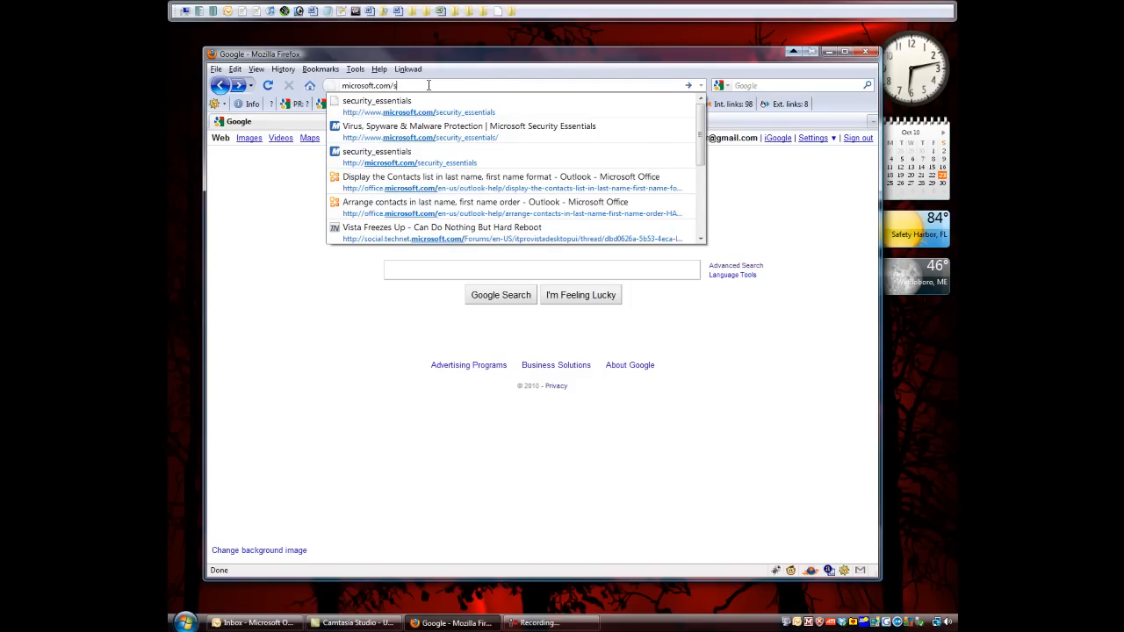
text(ecurity_)
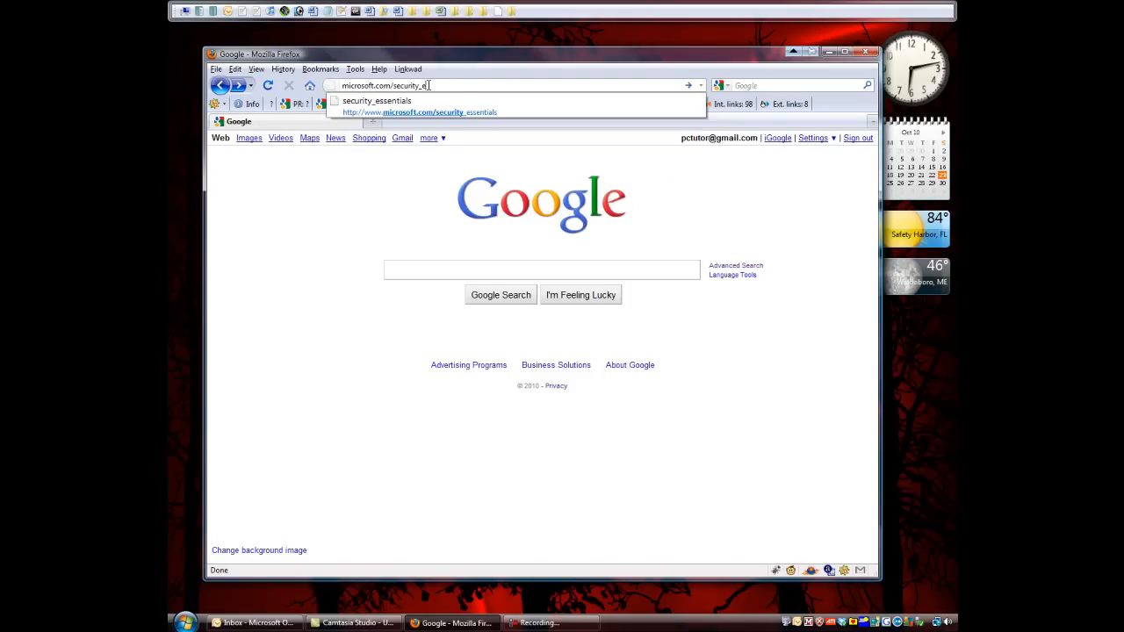
text(essentials)
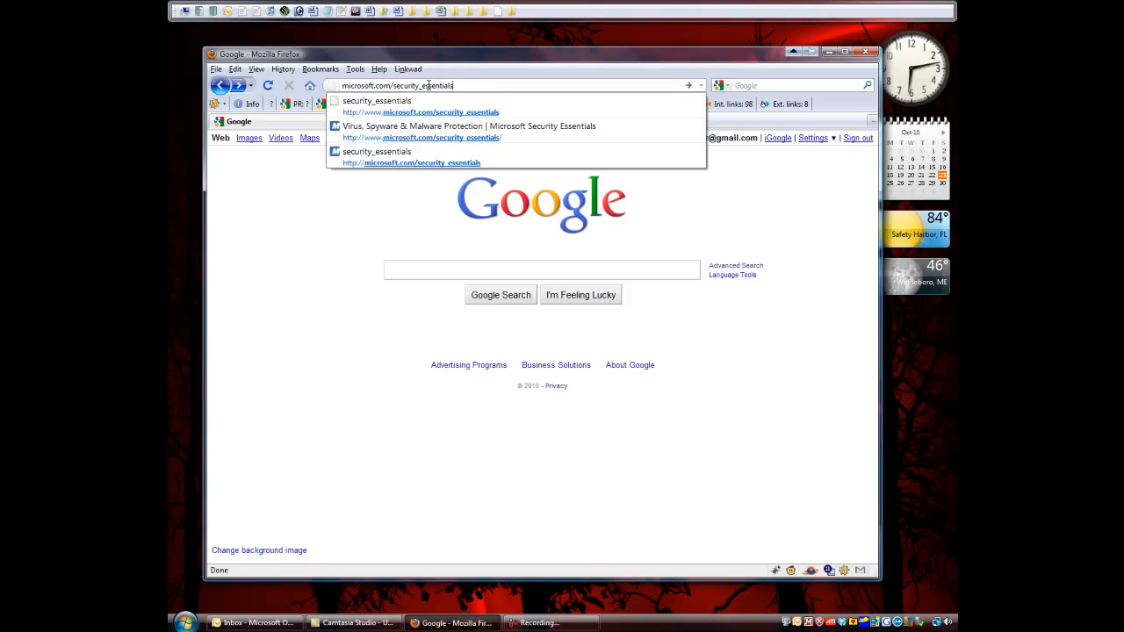
key(Return)
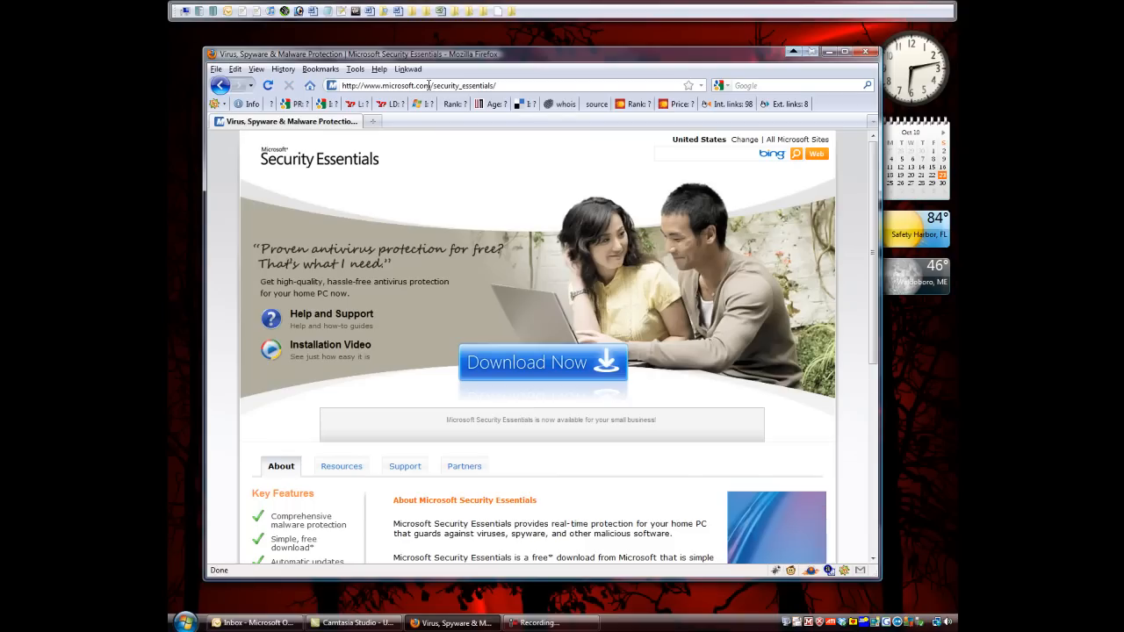
Download the English Security Essentials installer for Windows Vista/Windows 7 64 bit and save the file
click(557, 364)
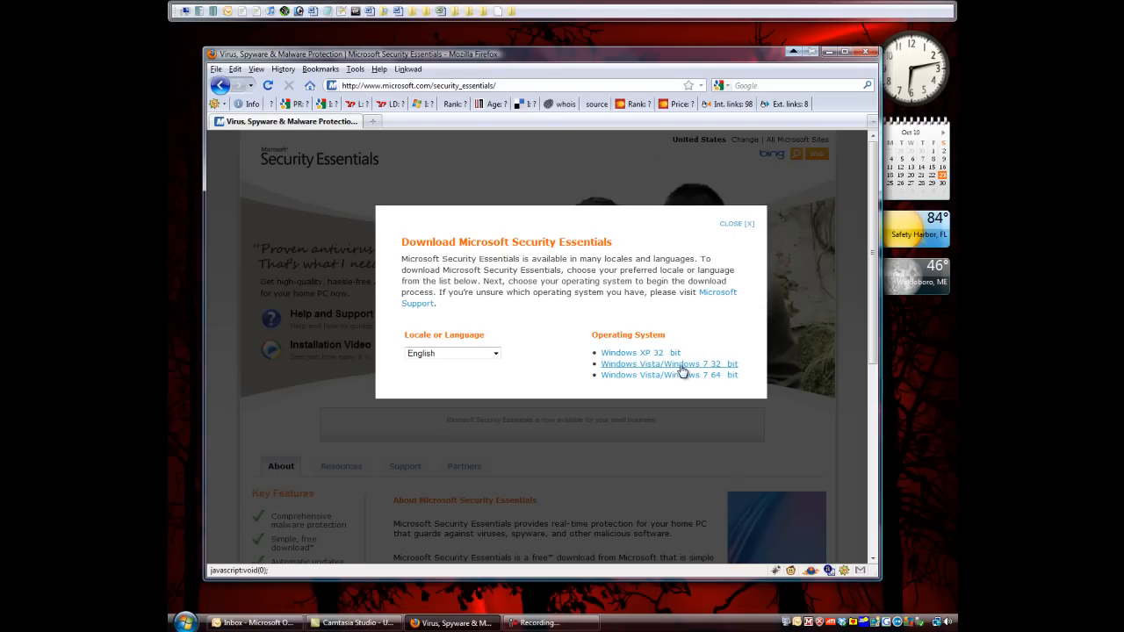
click(664, 376)
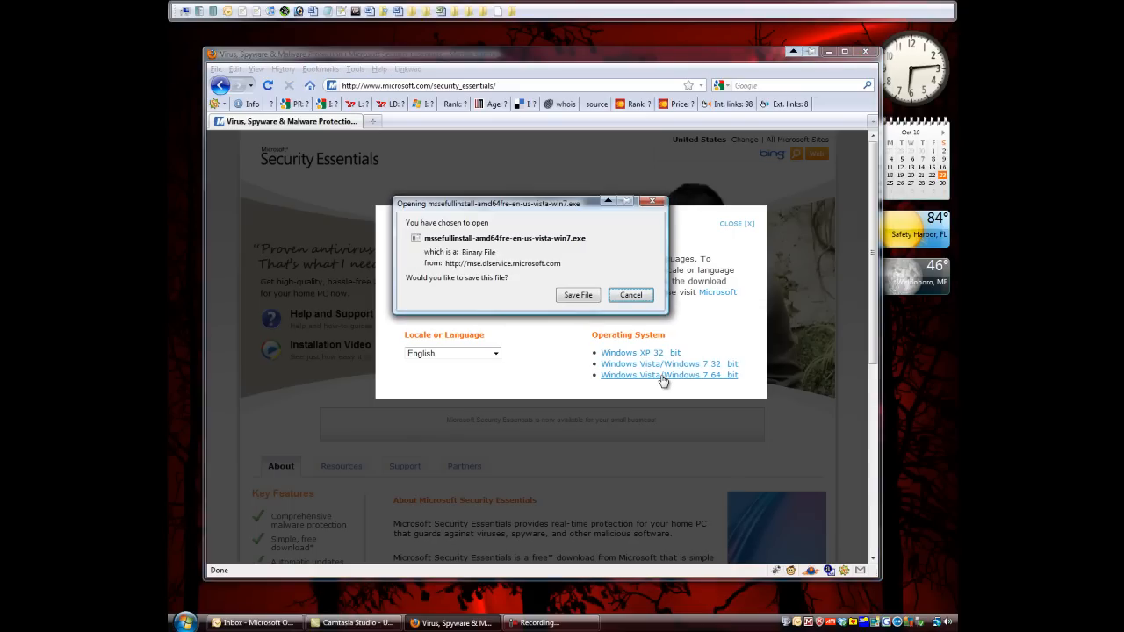
click(579, 295)
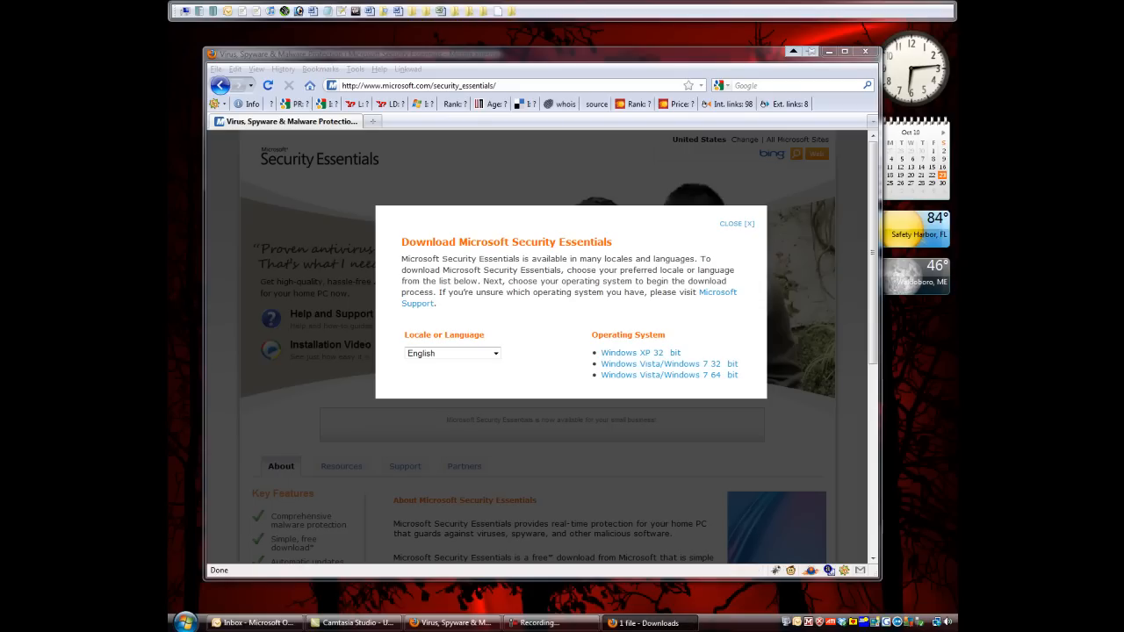
Bring the download list into view and run the downloaded mssefullinstall-amd64fre-en-us-vista-win7.exe
drag(938, 211, 554, 180)
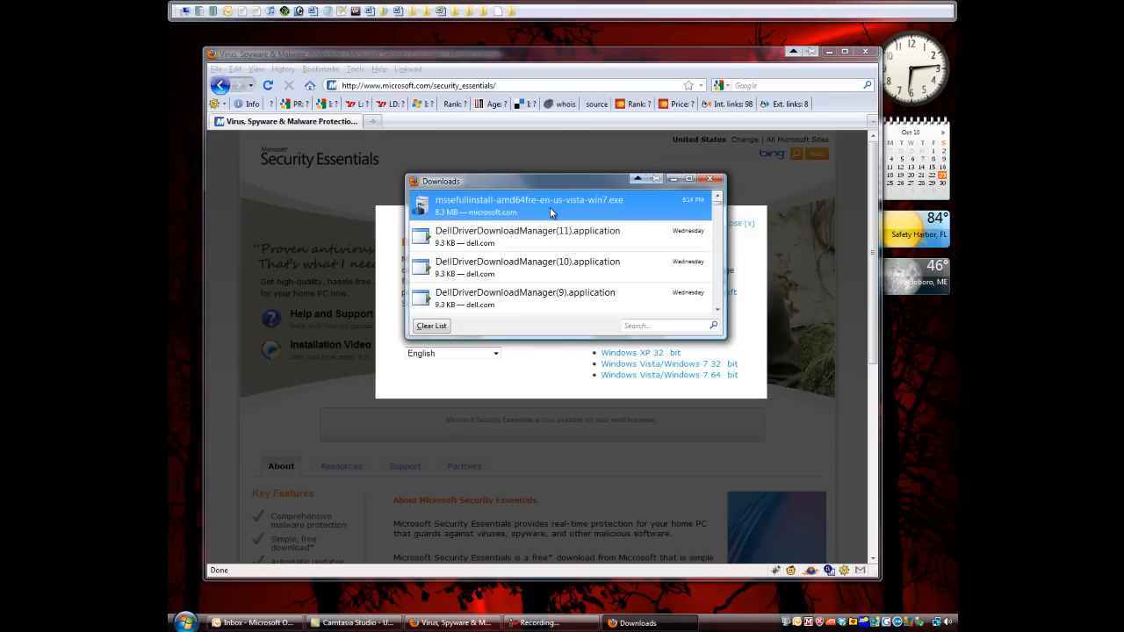
double_click(550, 207)
click(597, 322)
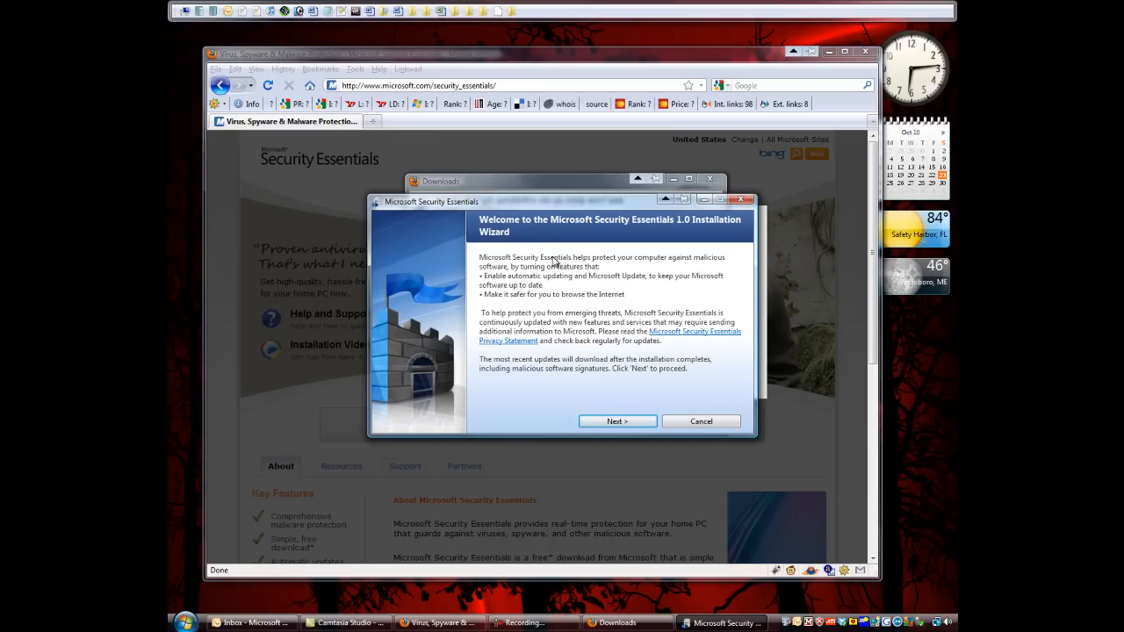
Accept the license agreement, install Microsoft Security Essentials and finish the installation wizard
click(628, 425)
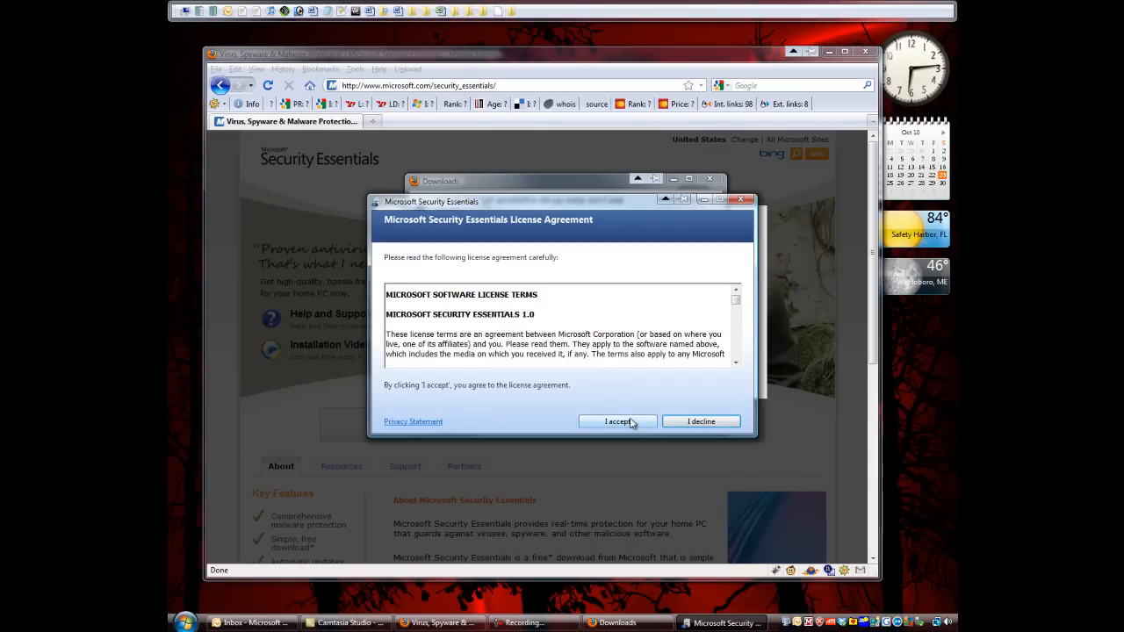
click(618, 421)
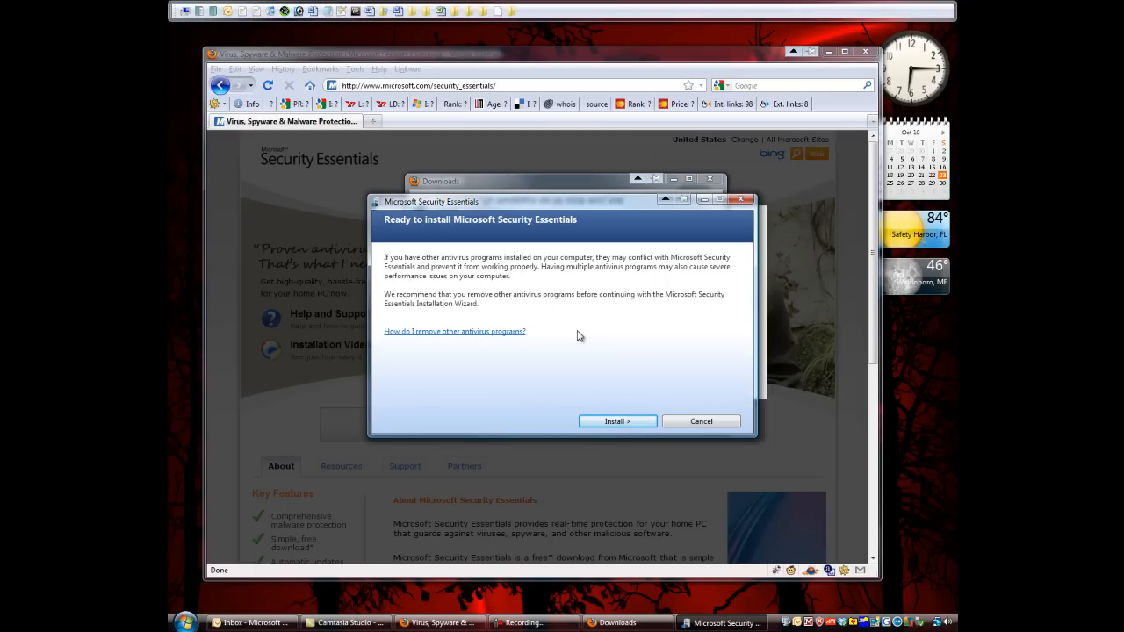
click(619, 421)
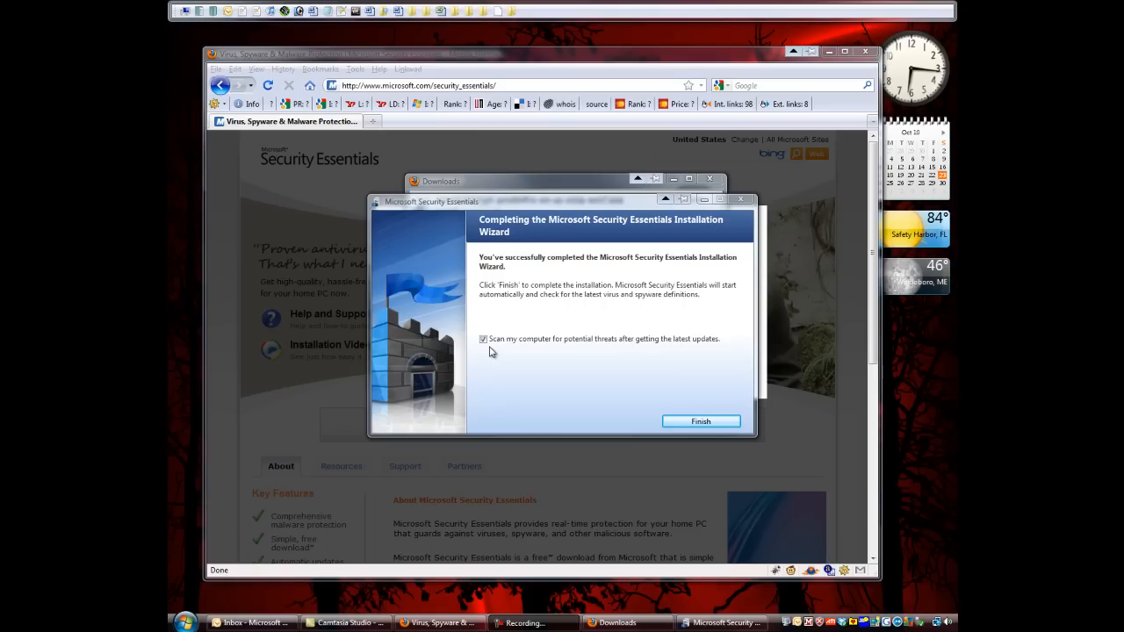
click(701, 422)
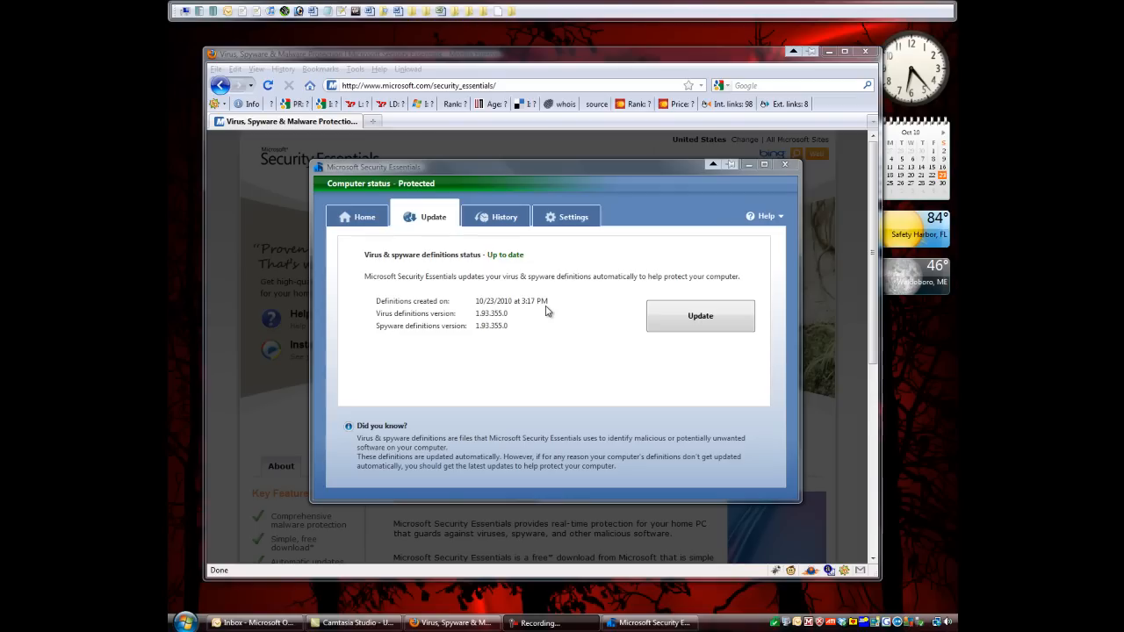
Review the protection status, scan options, definition update information and history of detected items
click(367, 219)
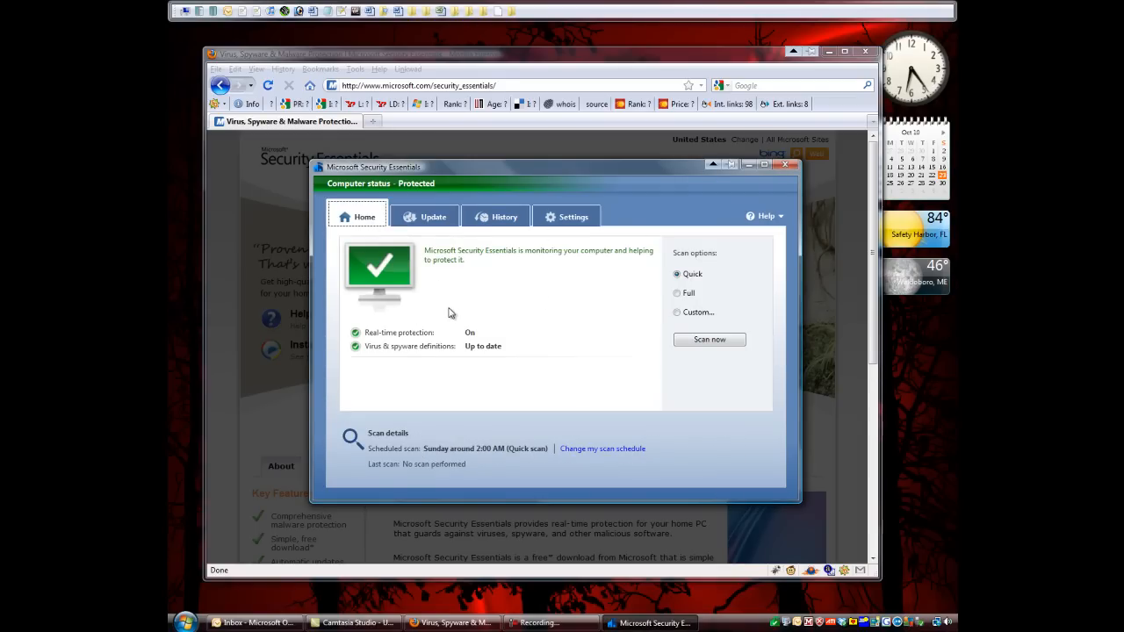
mouse_move(402, 336)
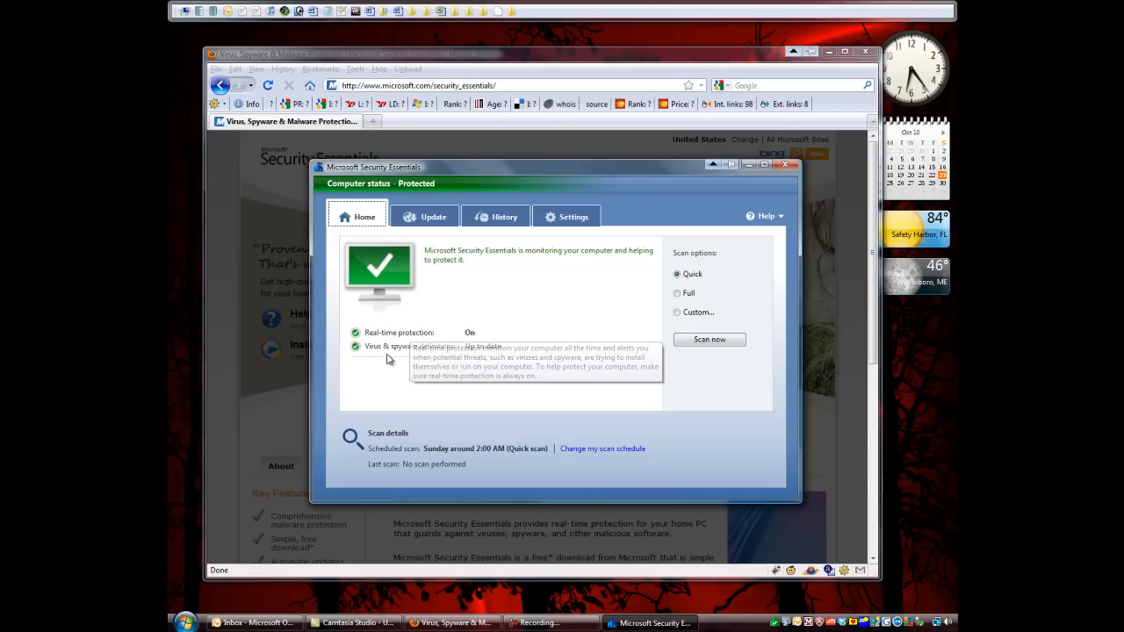
mouse_move(475, 354)
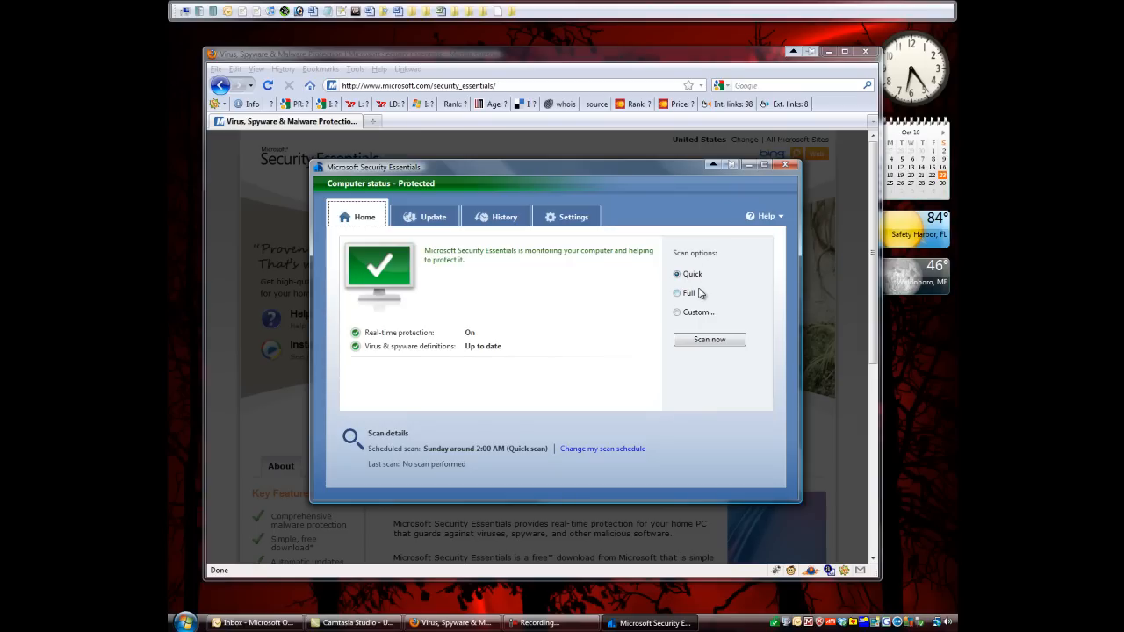
mouse_move(699, 318)
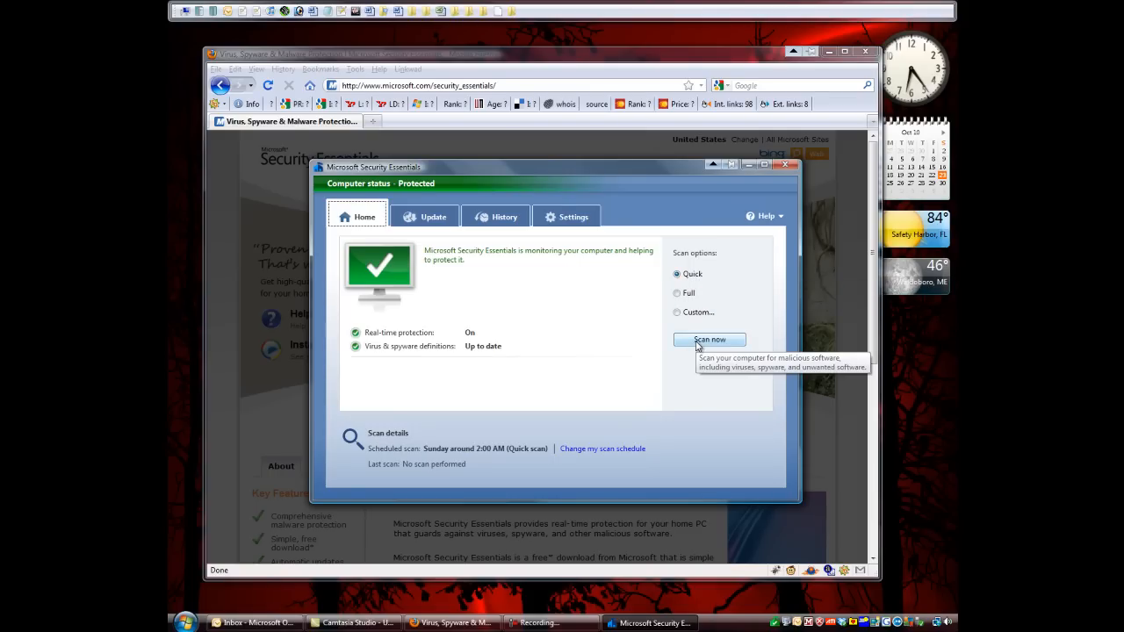
click(429, 220)
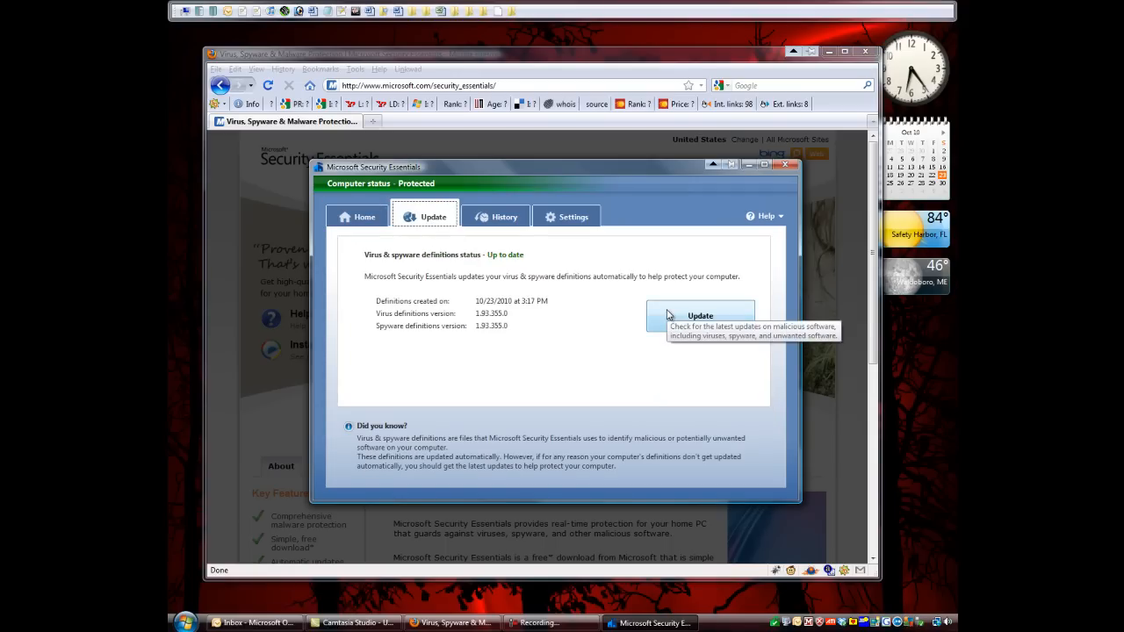
click(505, 218)
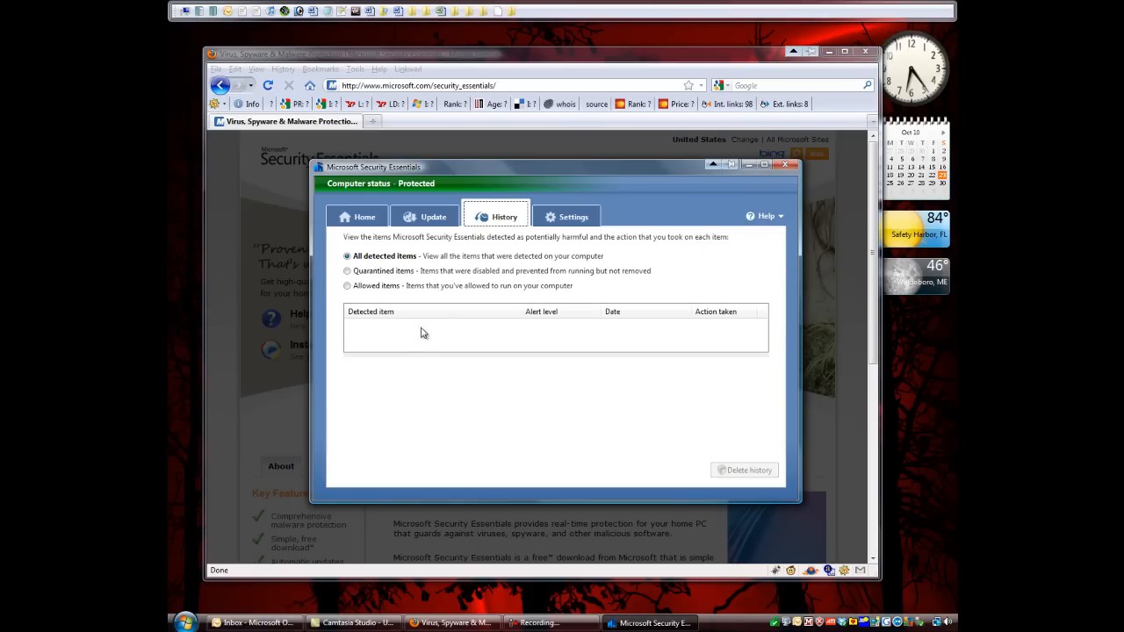
Review the day choices in the scheduled scan settings and set the scan time to 10:00 AM
click(573, 218)
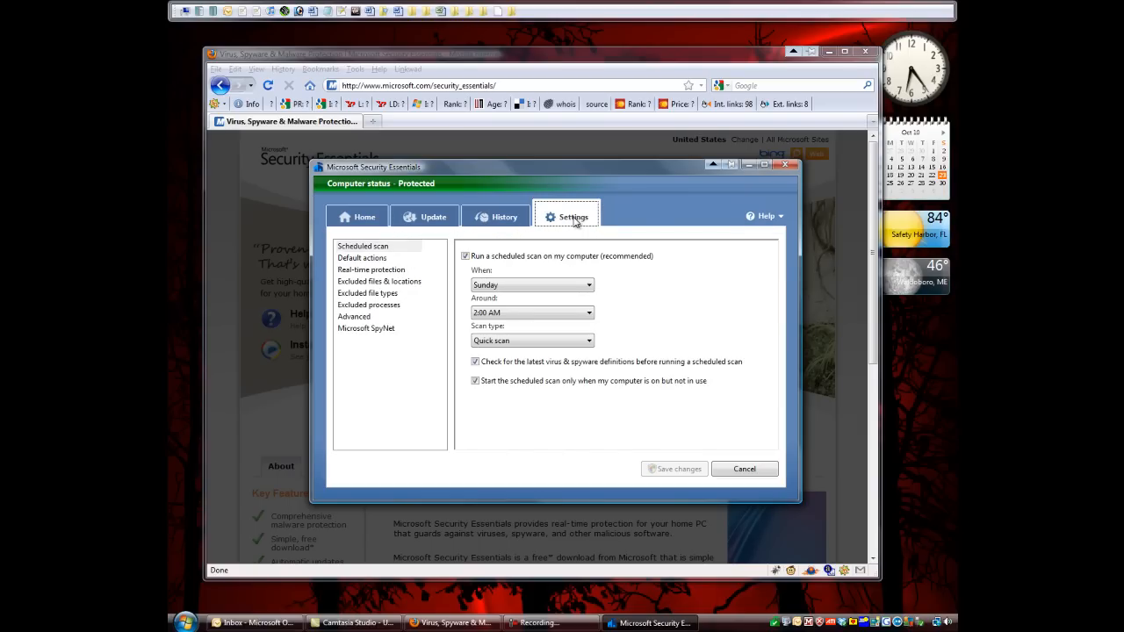
click(363, 249)
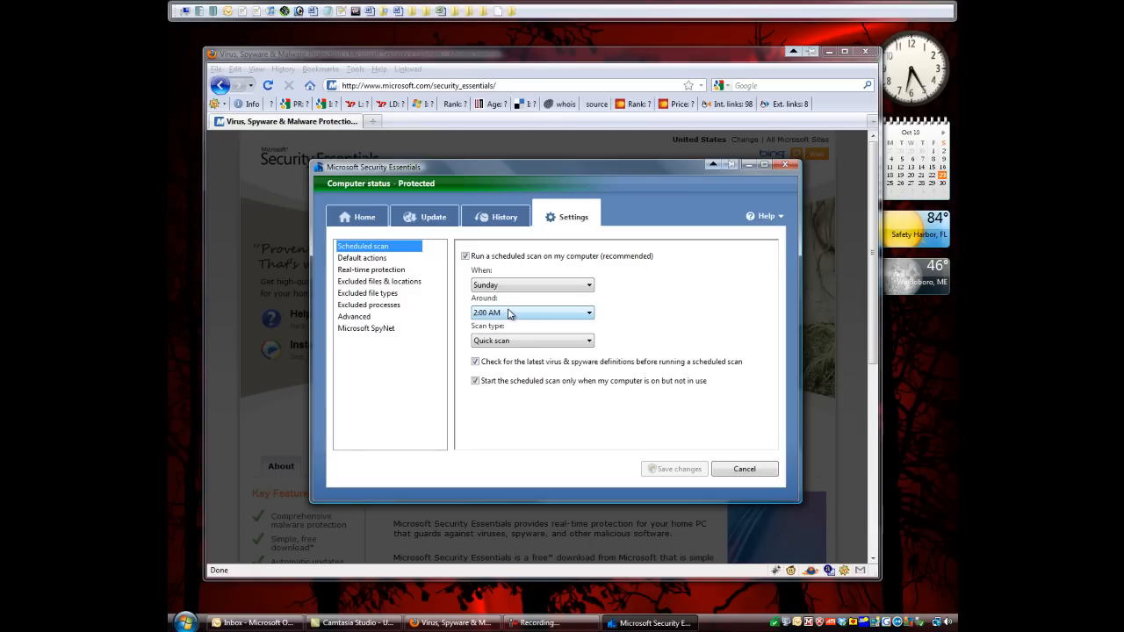
click(590, 314)
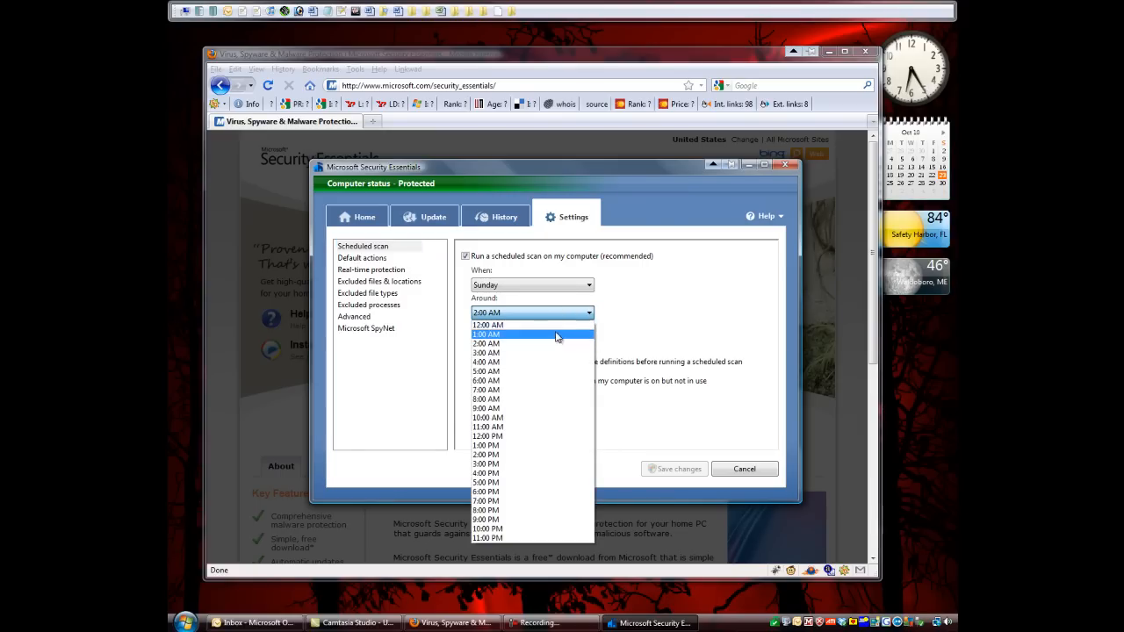
click(590, 314)
click(586, 287)
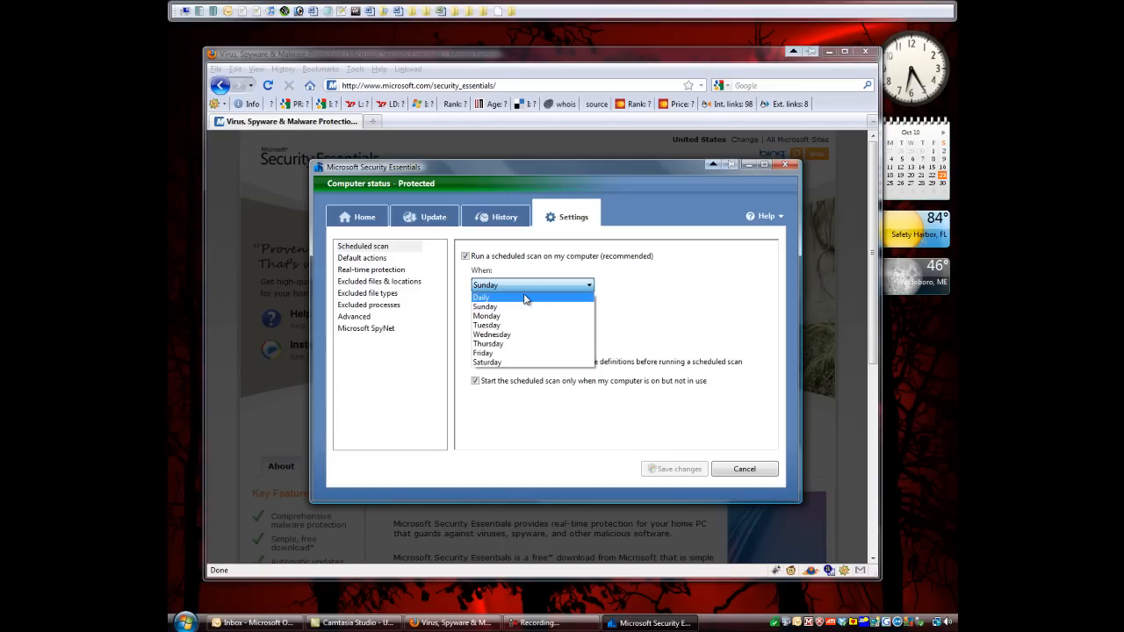
click(575, 286)
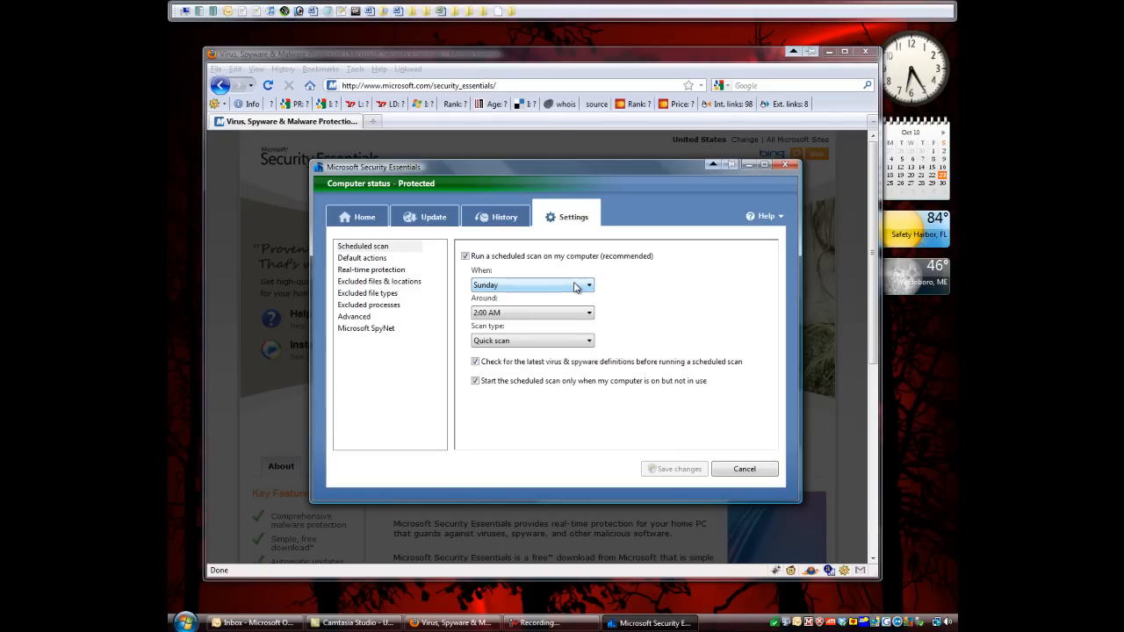
click(587, 313)
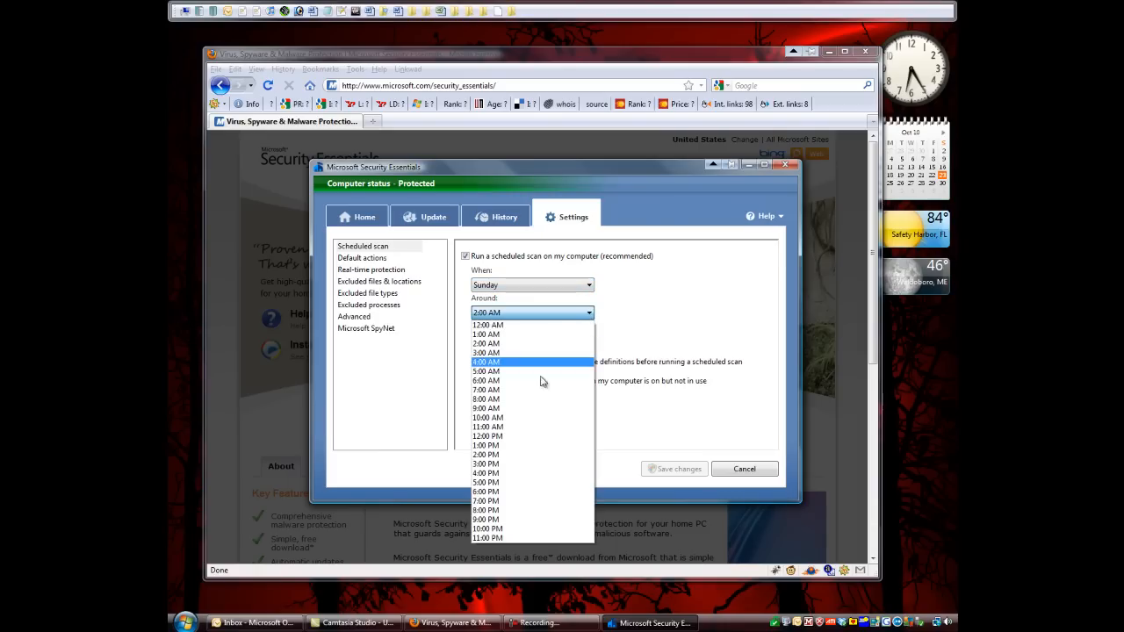
click(510, 418)
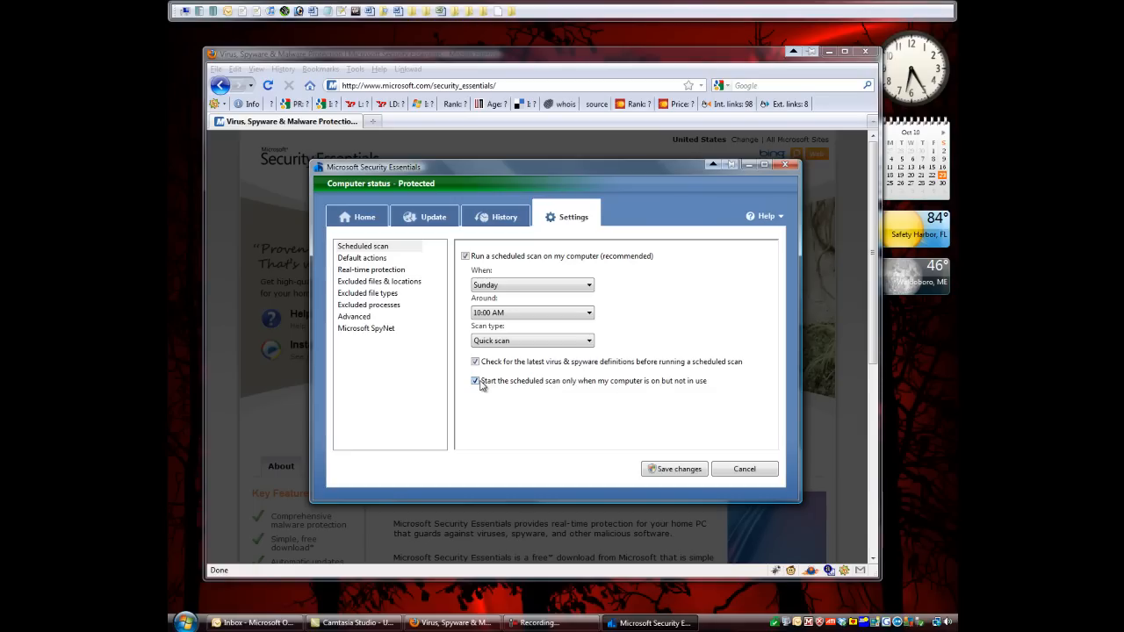
Set the default action for both severe and high alert levels to Remove, dismissing the SysSense notification
click(353, 260)
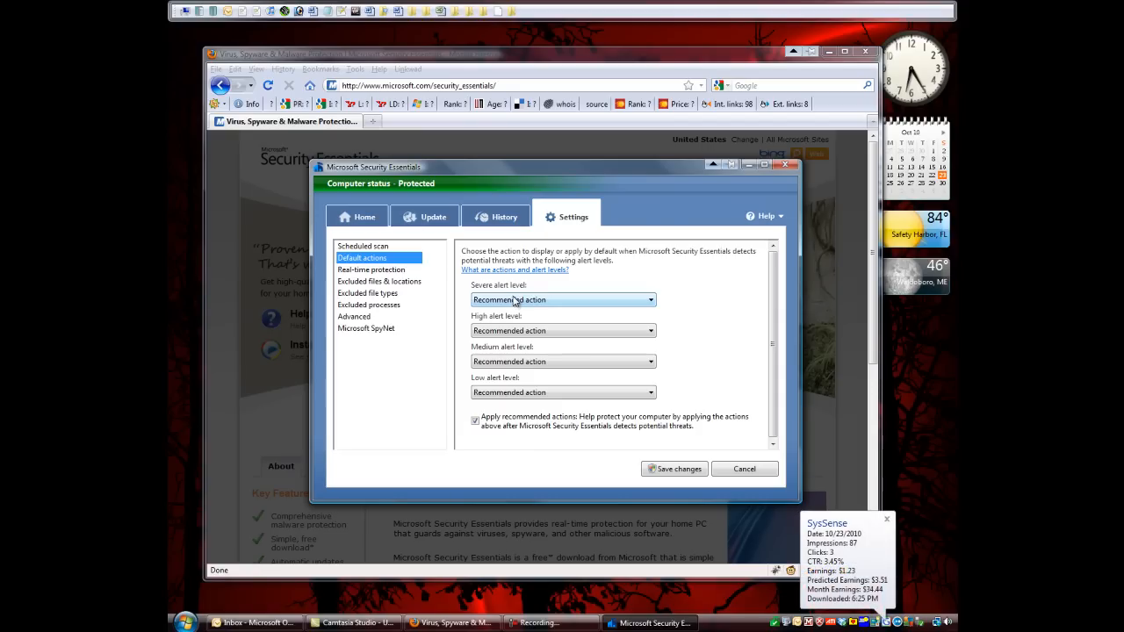
click(887, 520)
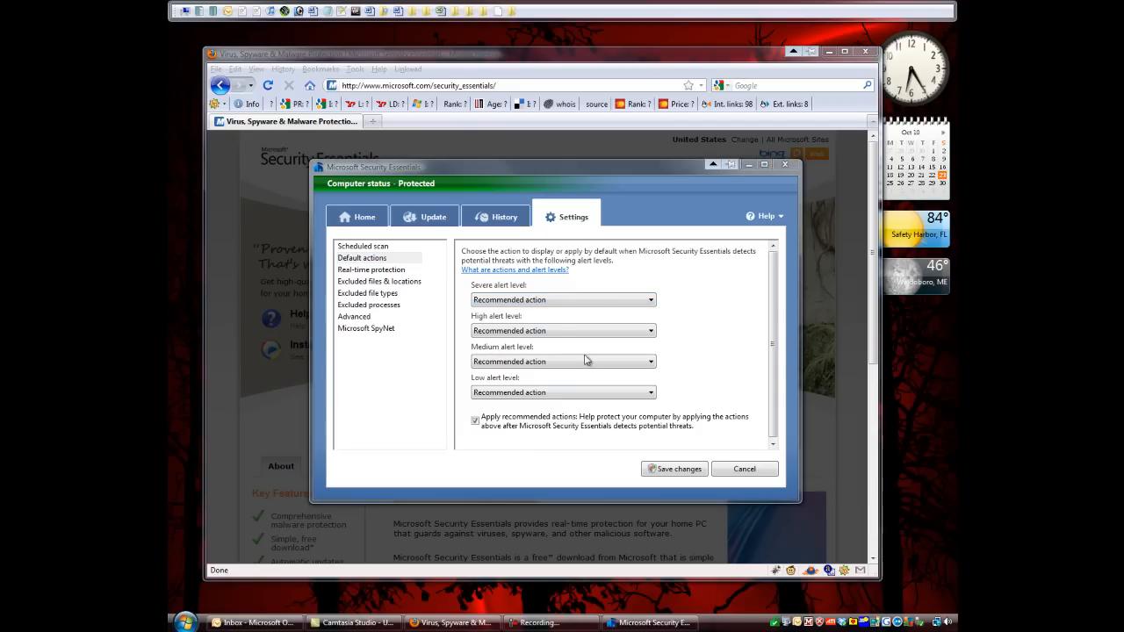
click(524, 302)
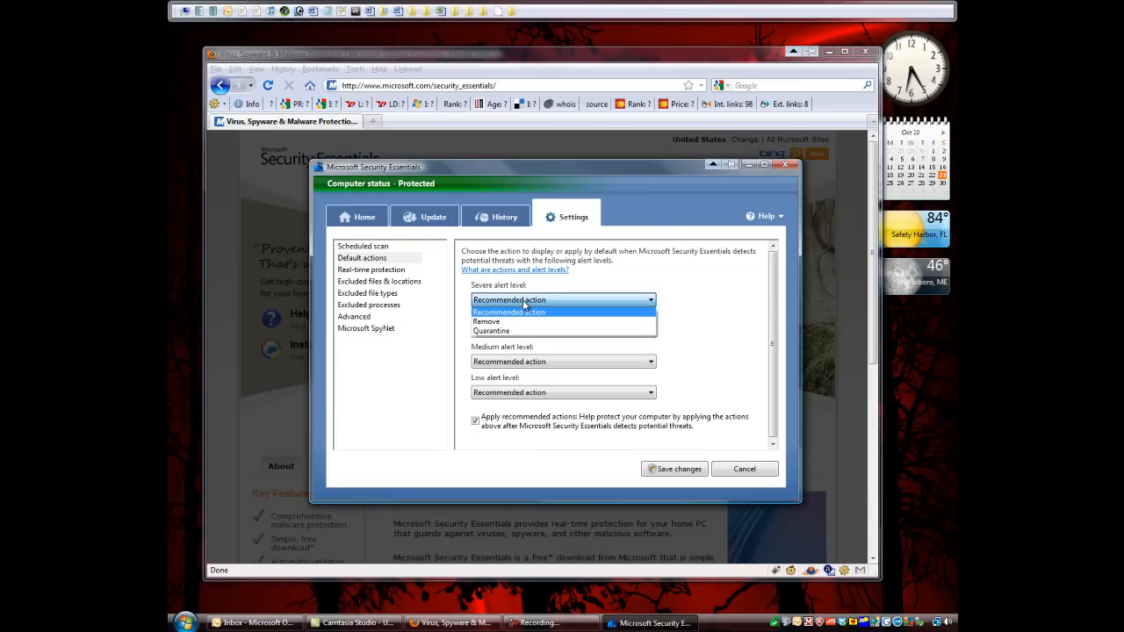
click(525, 322)
click(530, 332)
click(529, 352)
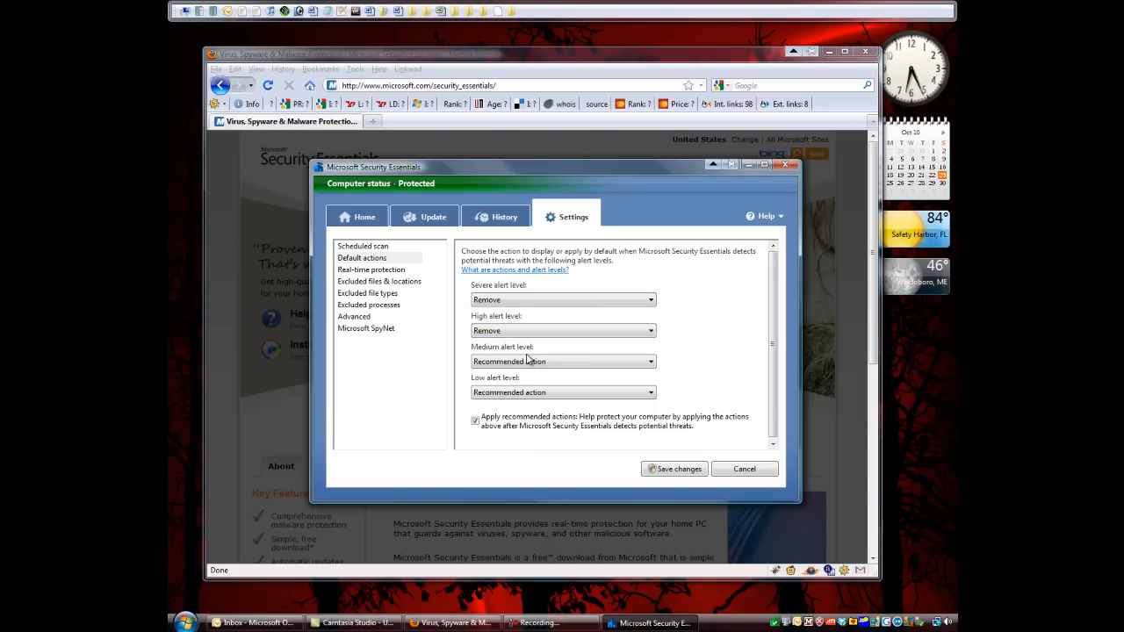
Set the default action to Quarantine for medium alerts and Allow for low alerts
click(514, 363)
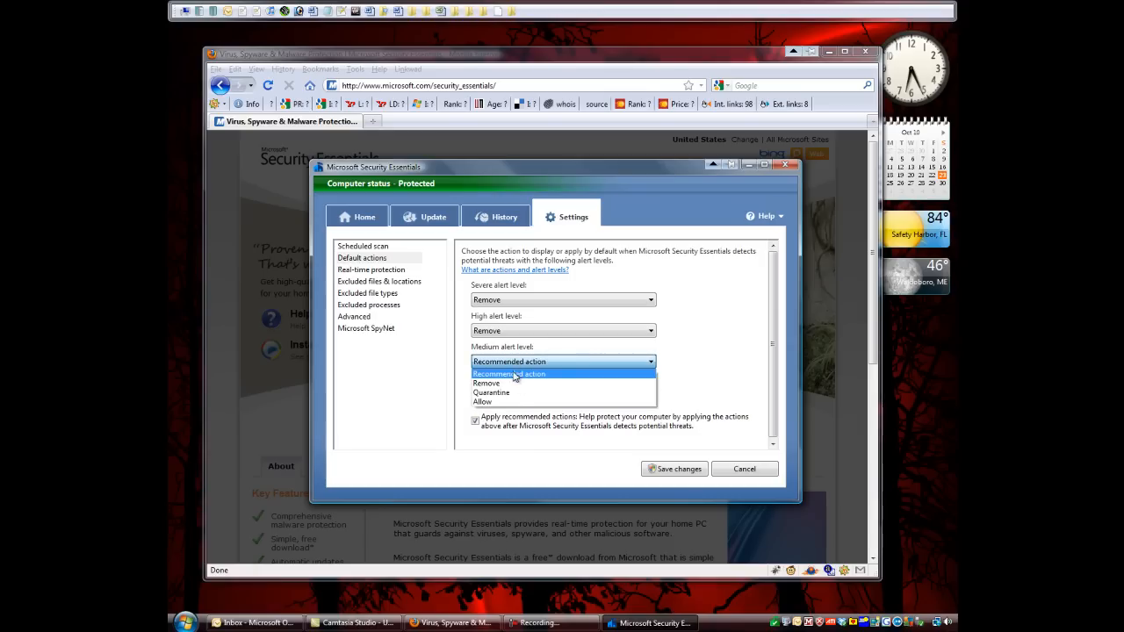
click(520, 398)
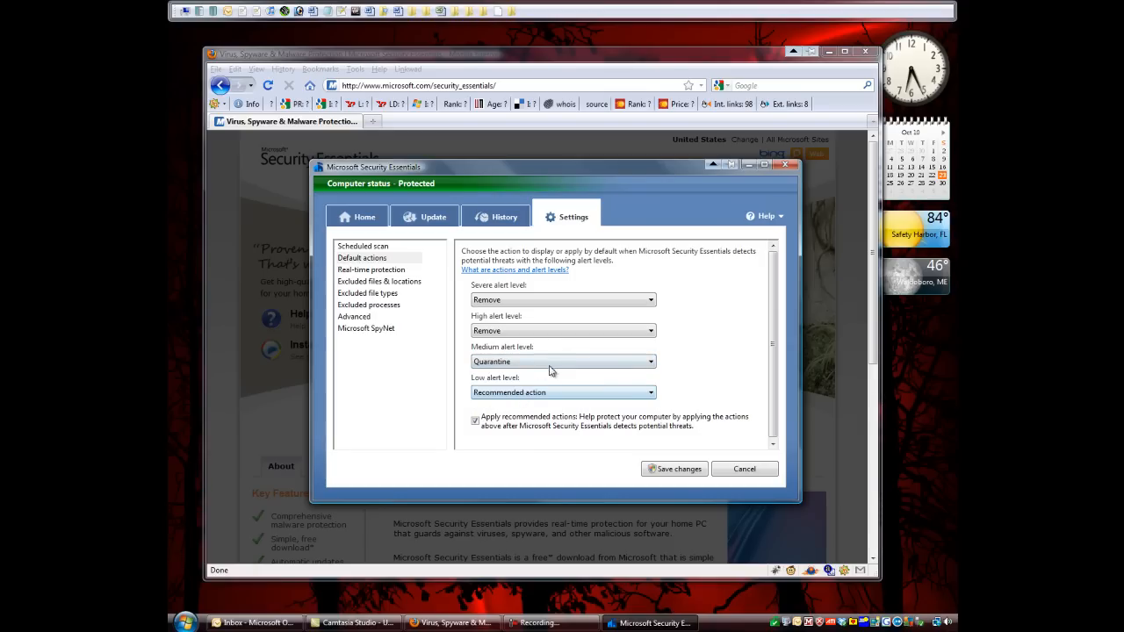
click(517, 394)
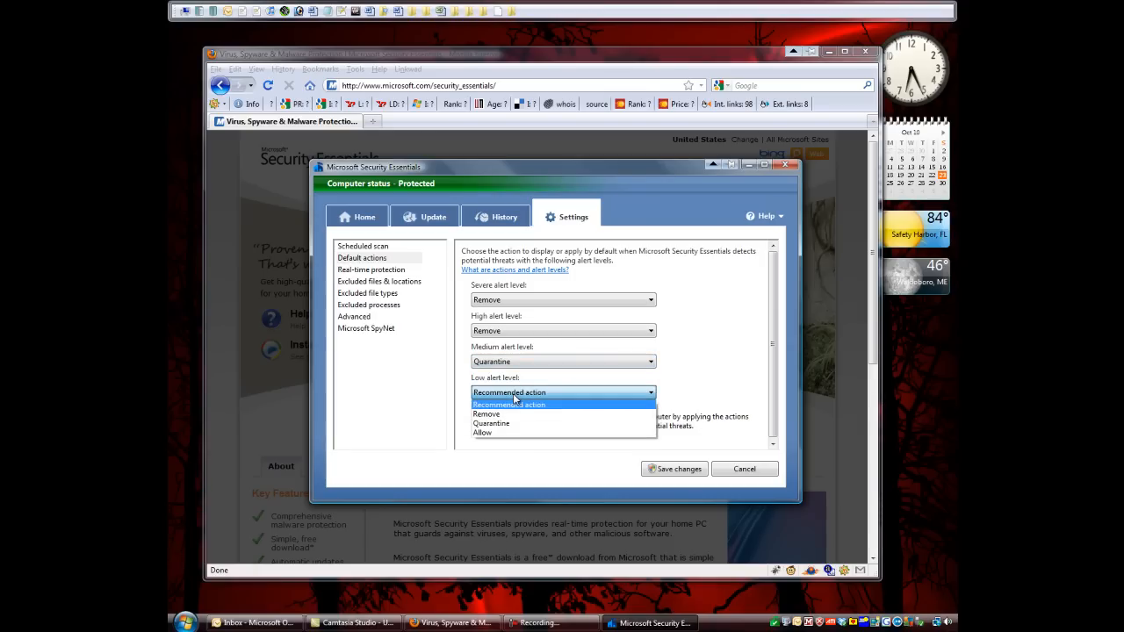
click(518, 436)
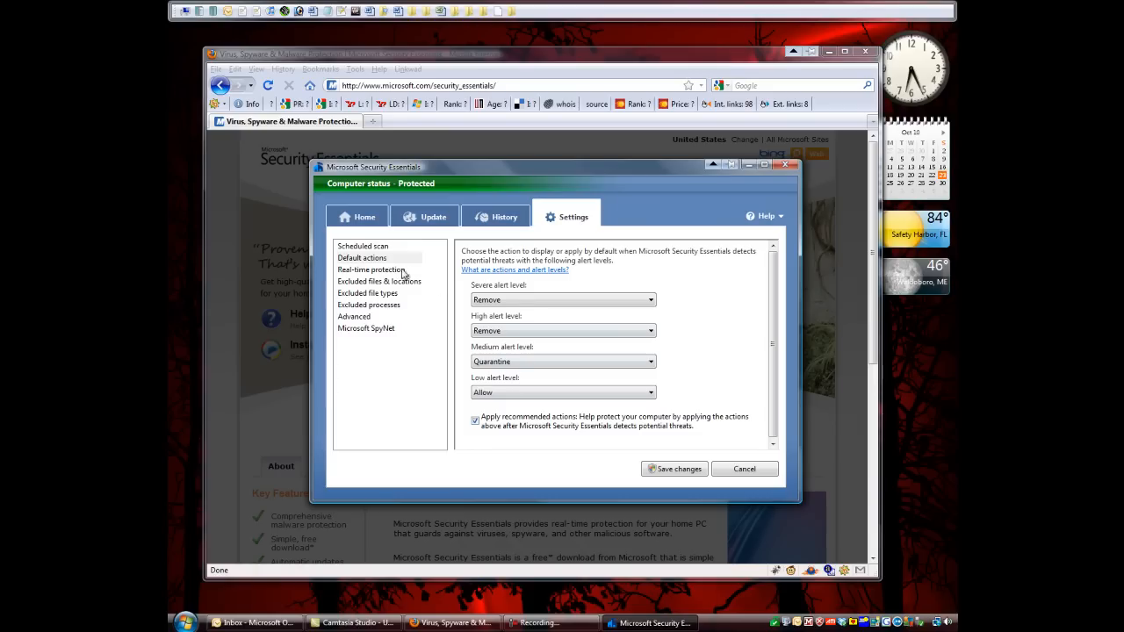
Enable creating a system restore point, keep the basic SpyNet membership after checking the real-time protection options, and save the changes
click(355, 272)
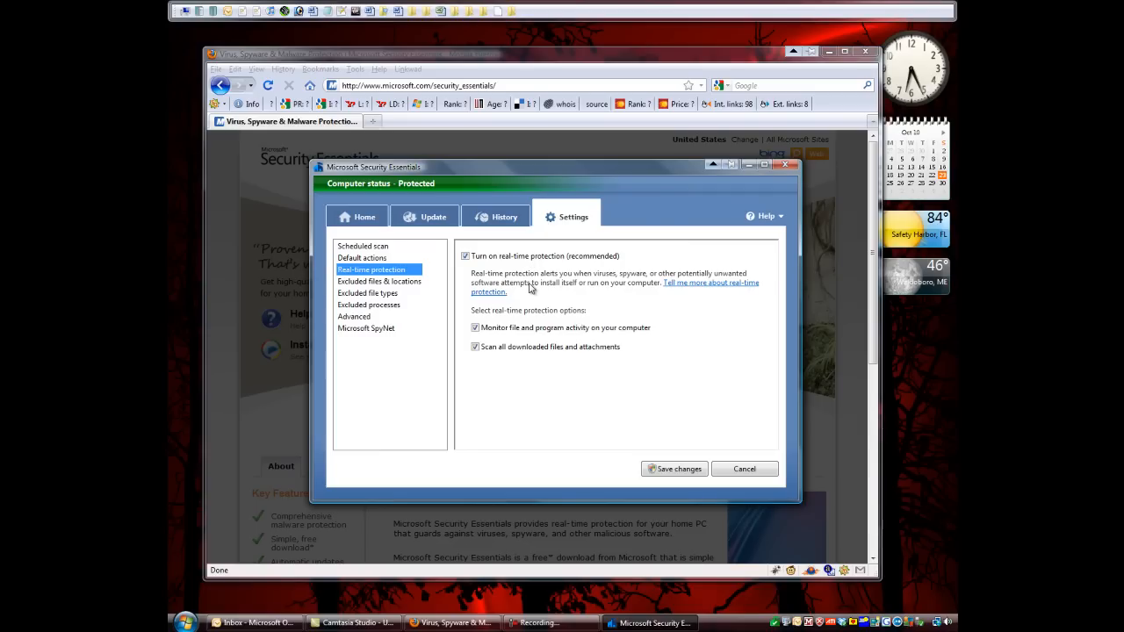
click(363, 318)
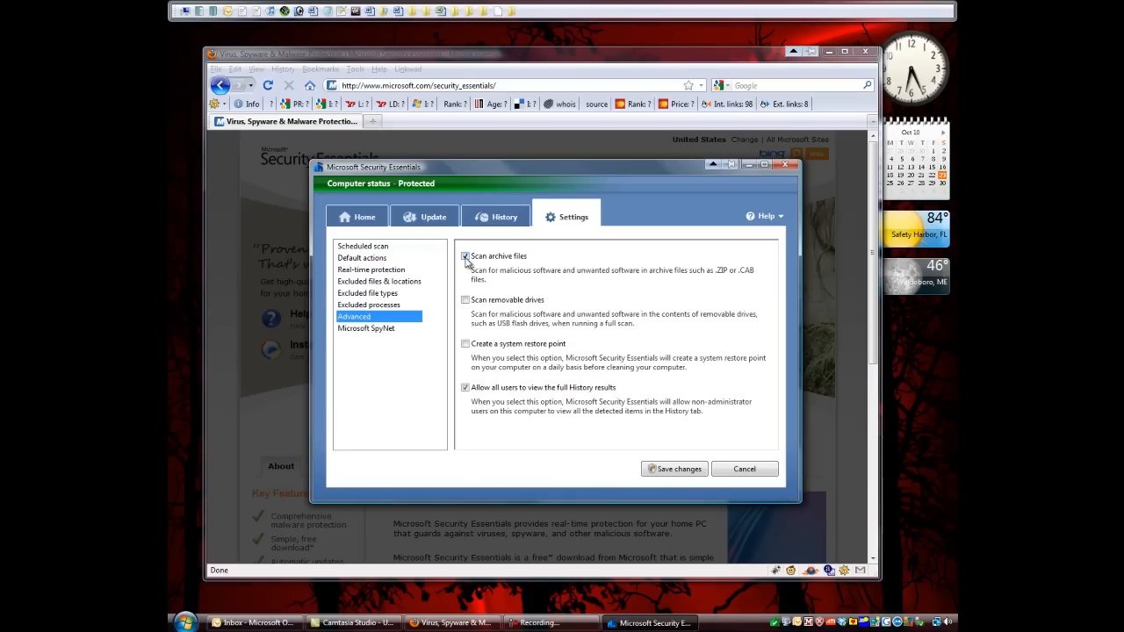
click(465, 345)
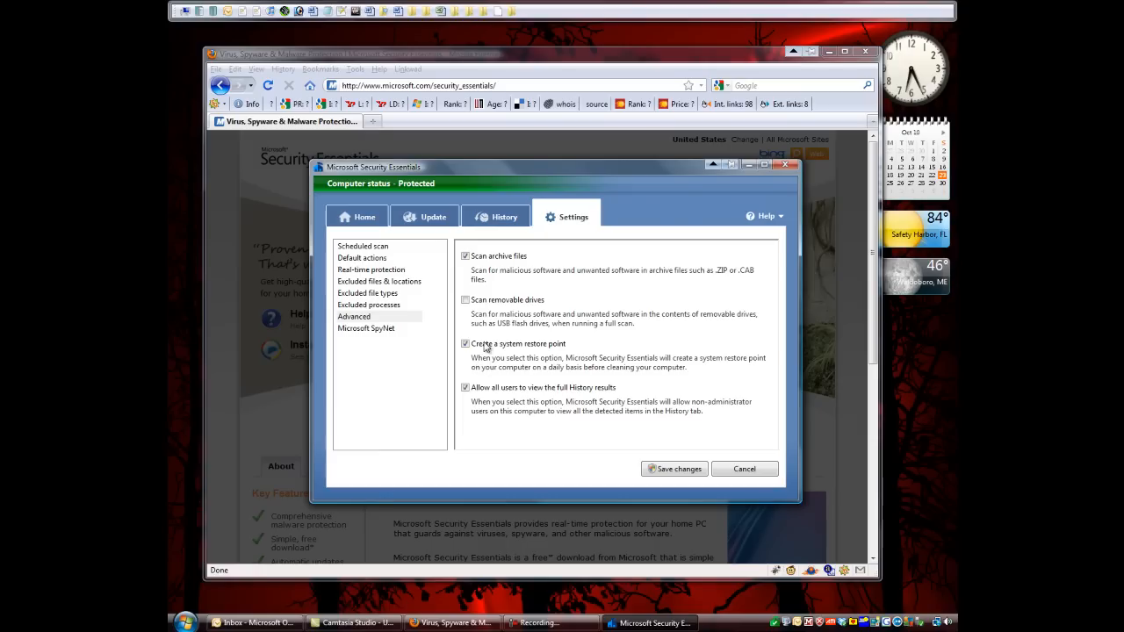
click(366, 329)
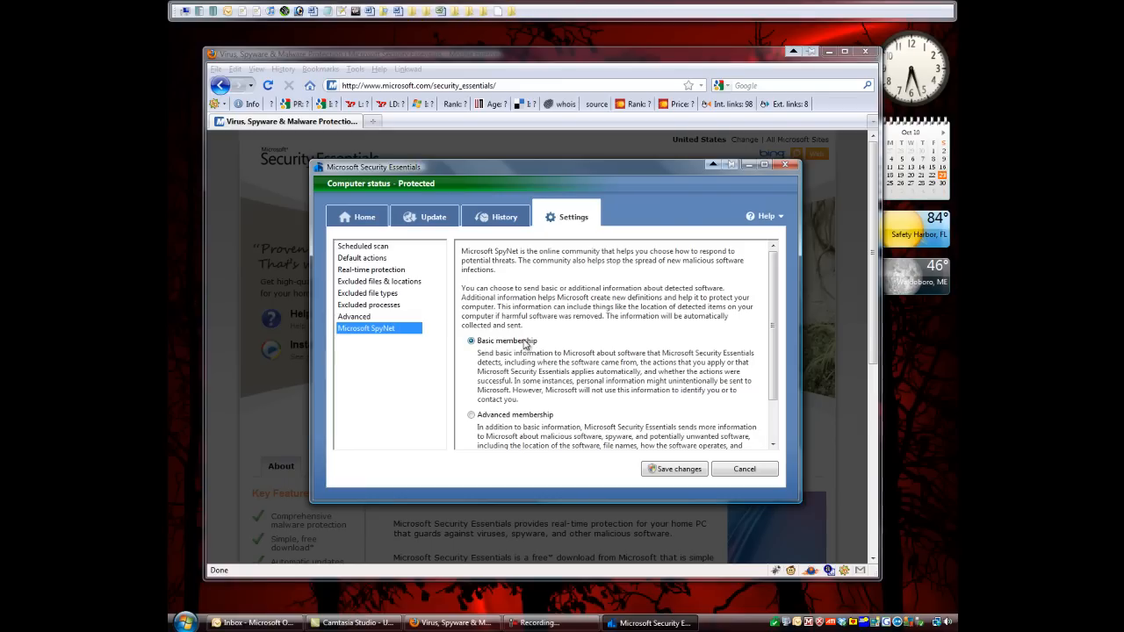
click(677, 472)
Review the protection overview, definition updates, detected item history and settings of Security Essentials once more
click(379, 220)
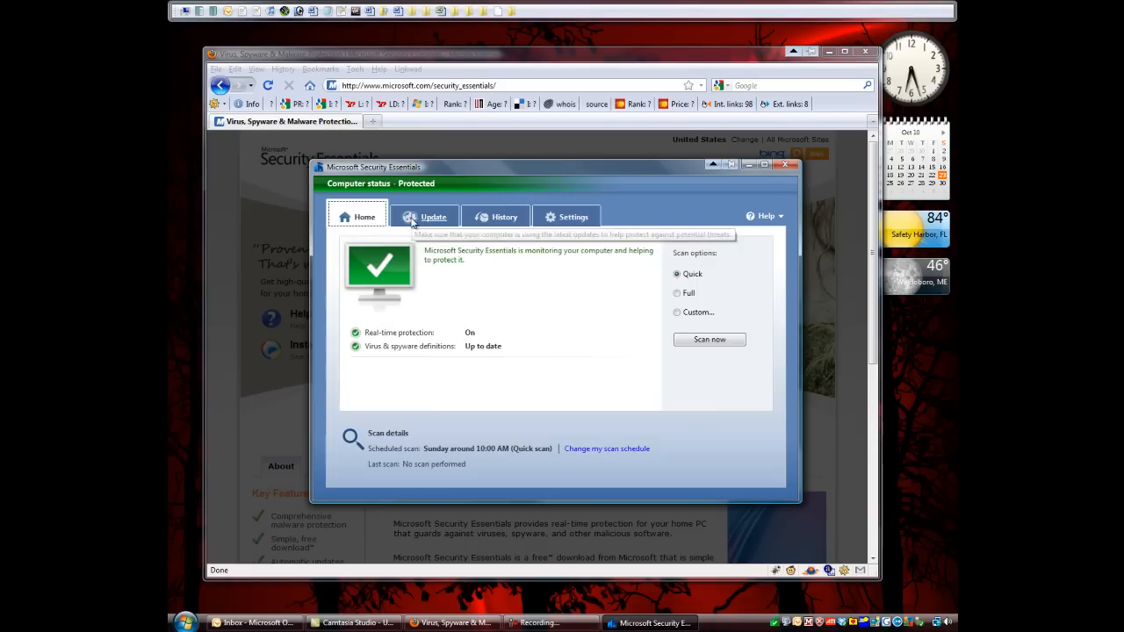
click(427, 219)
click(497, 219)
click(571, 218)
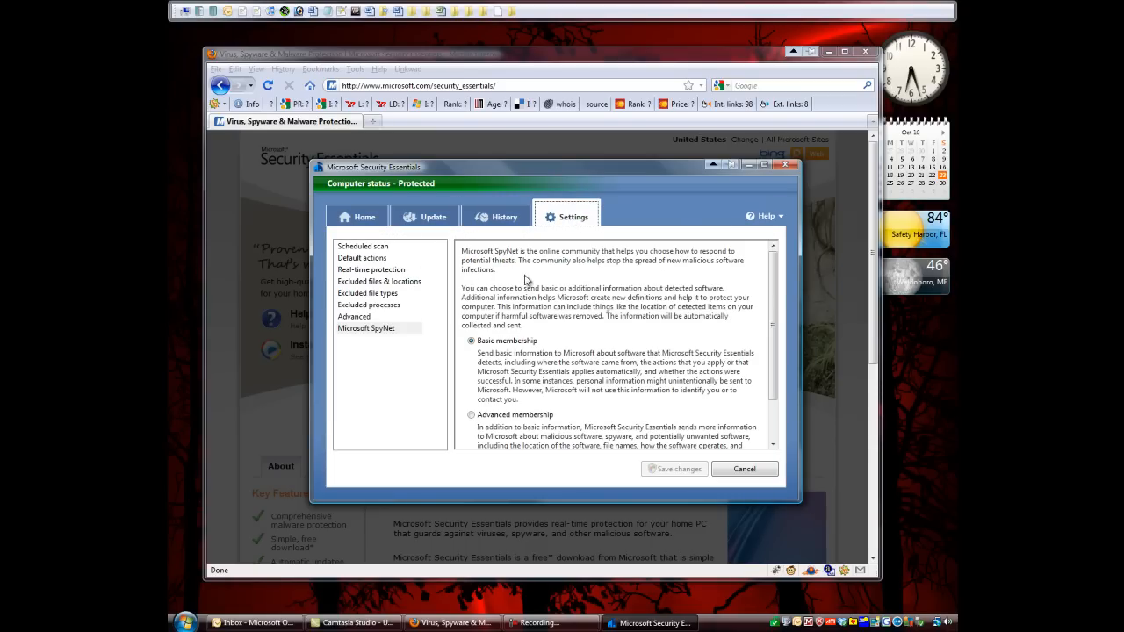
Close Security Essentials and the website's download pop-up, and minimize the browser to show the desktop
click(788, 167)
click(745, 224)
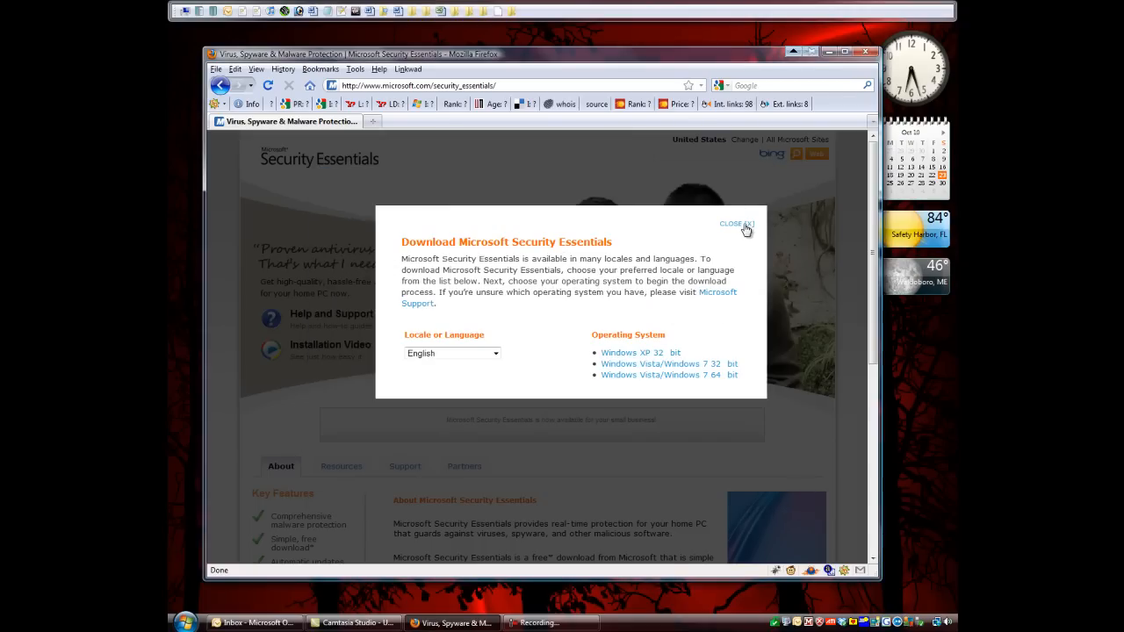
click(828, 55)
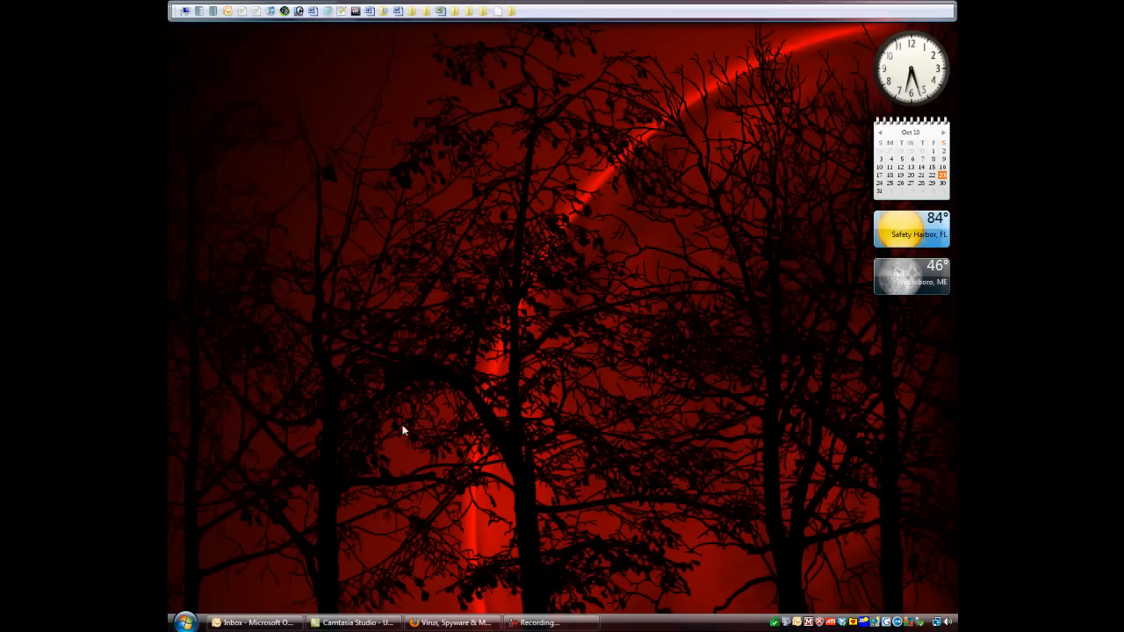
Open Programs and Features in the Windows Control Panel to list the installed programs
click(184, 622)
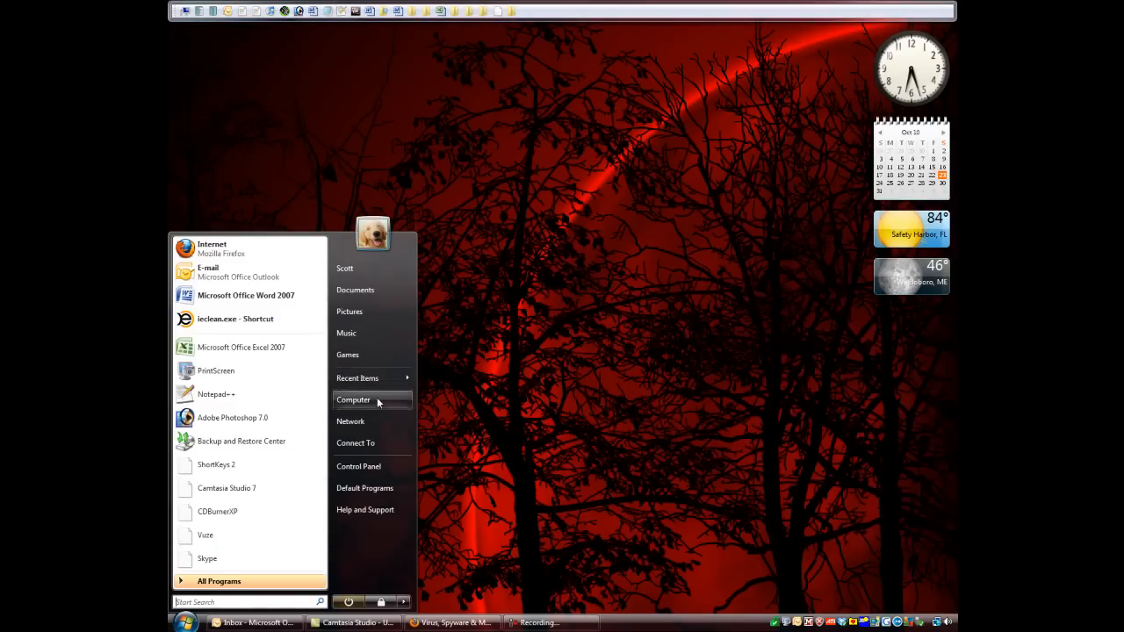
click(376, 466)
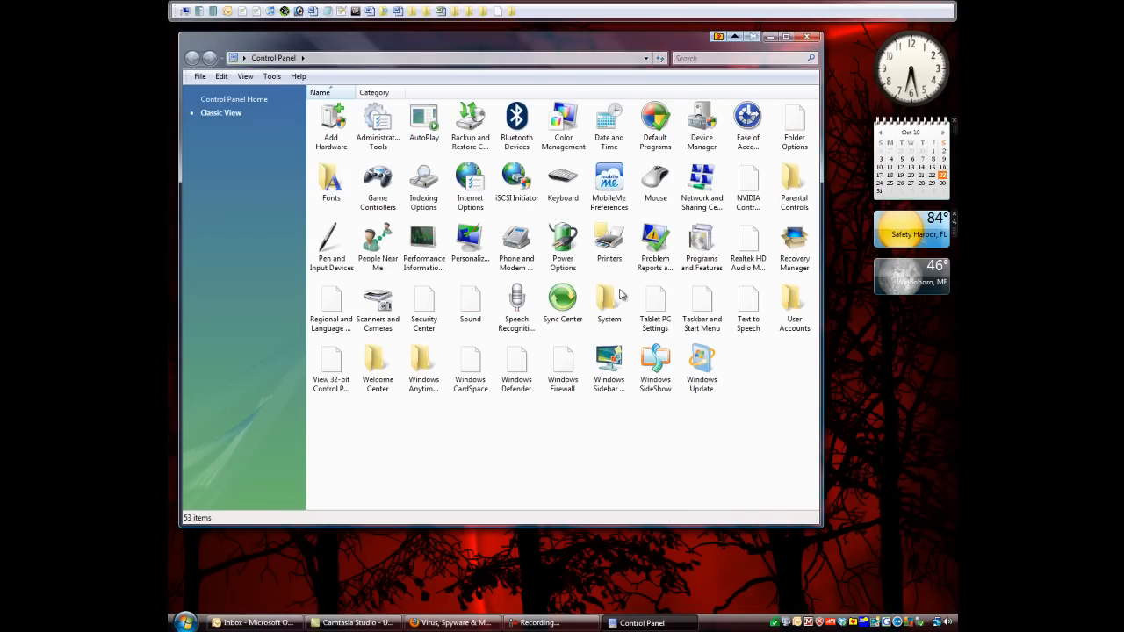
double_click(702, 240)
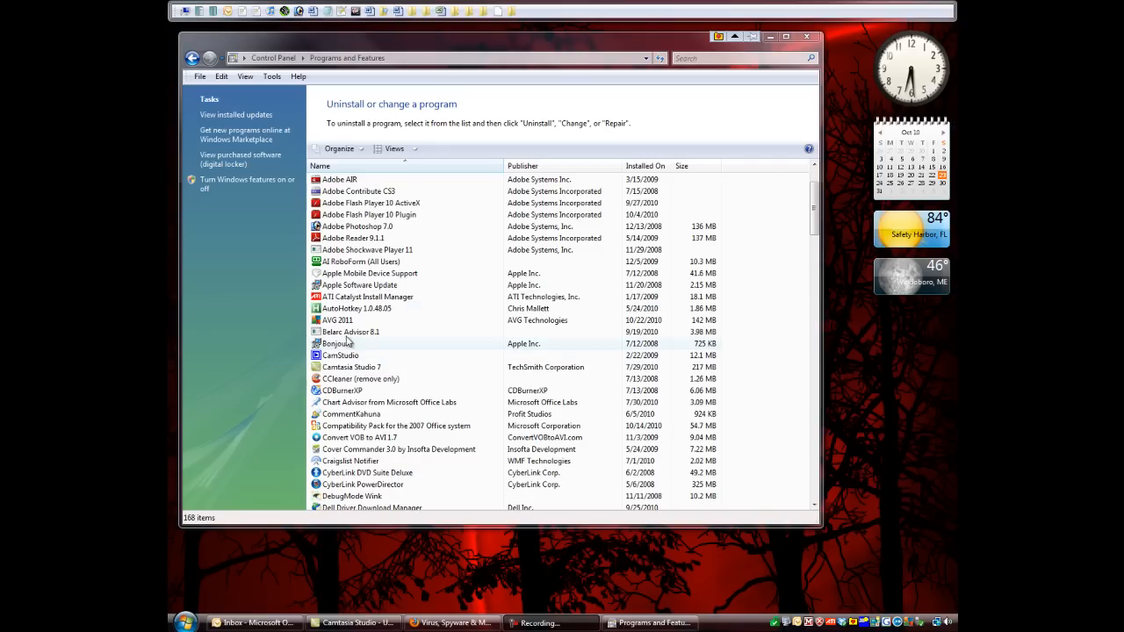
Start uninstalling AVG 2011, including removal of user settings and the objects in the Virus Vault
click(396, 323)
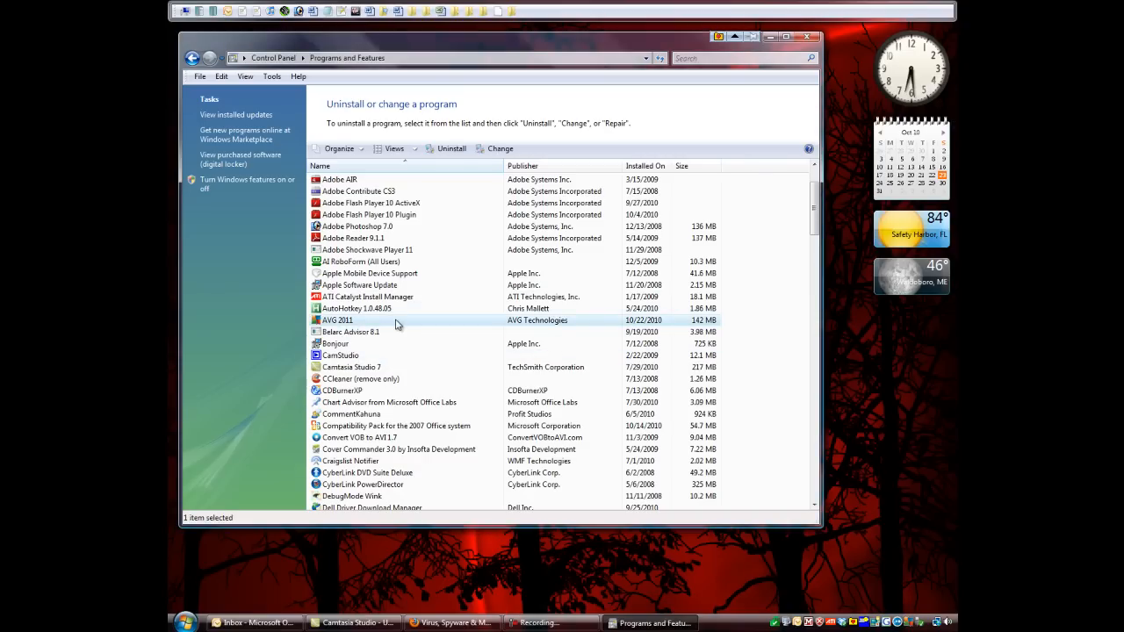
click(453, 151)
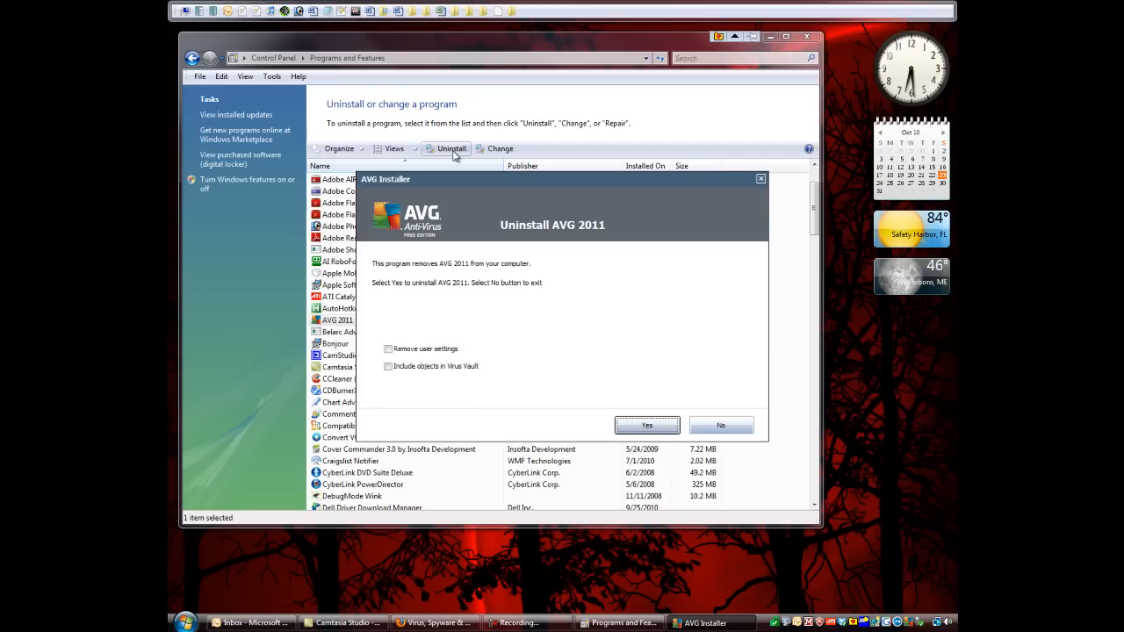
click(389, 350)
click(388, 366)
click(648, 427)
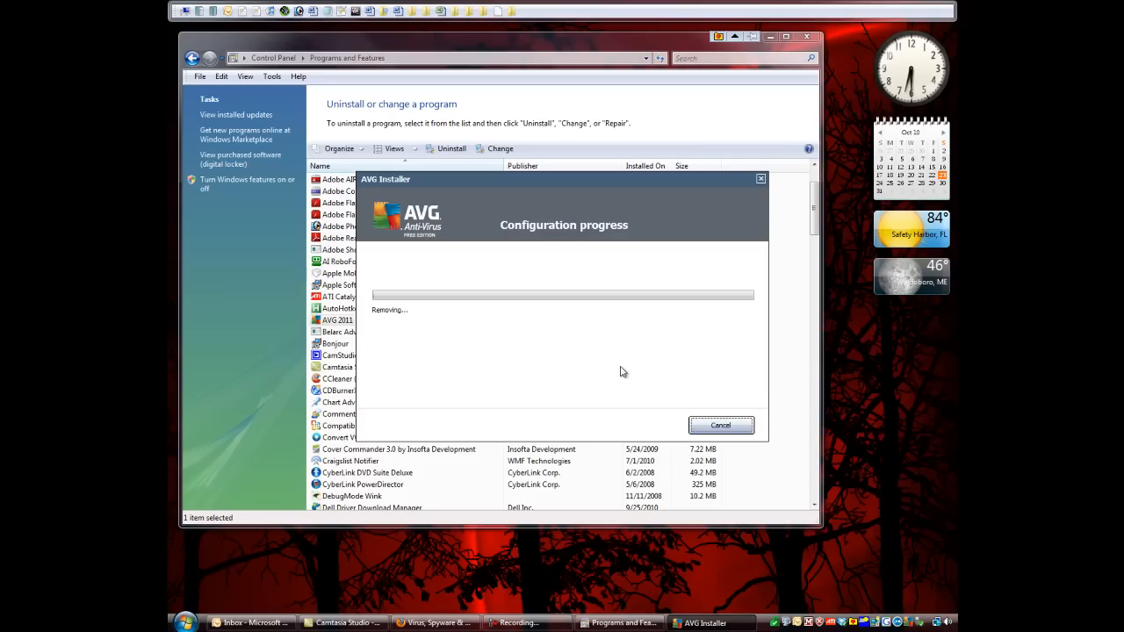